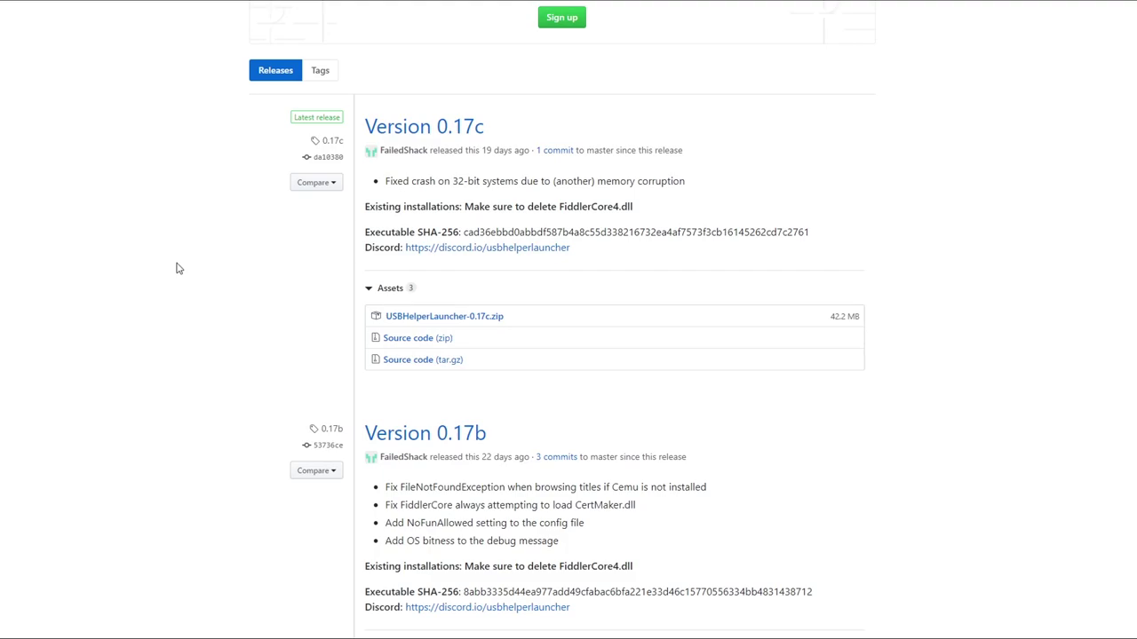
Download Wii U USB Helper 0.6.1.616.zip from Google Drive, accepting the download without an antivirus scan.
{"action": "left_click_drag", "start_coordinate": [531, 329], "coordinate": [385, 317]}
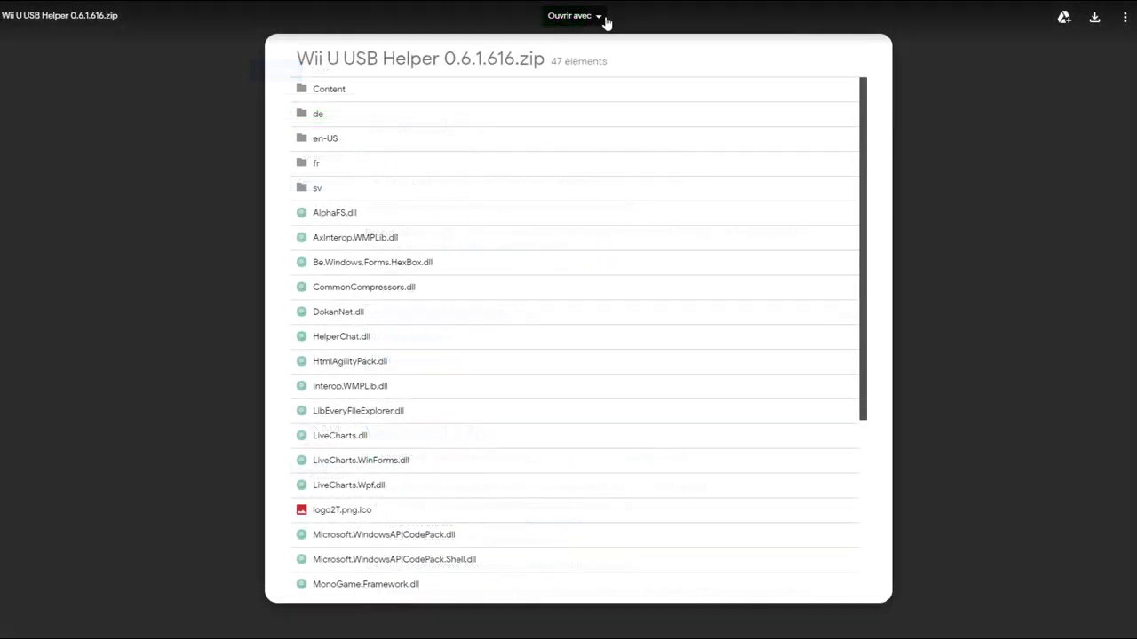
{"action": "left_click", "coordinate": [605, 22]}
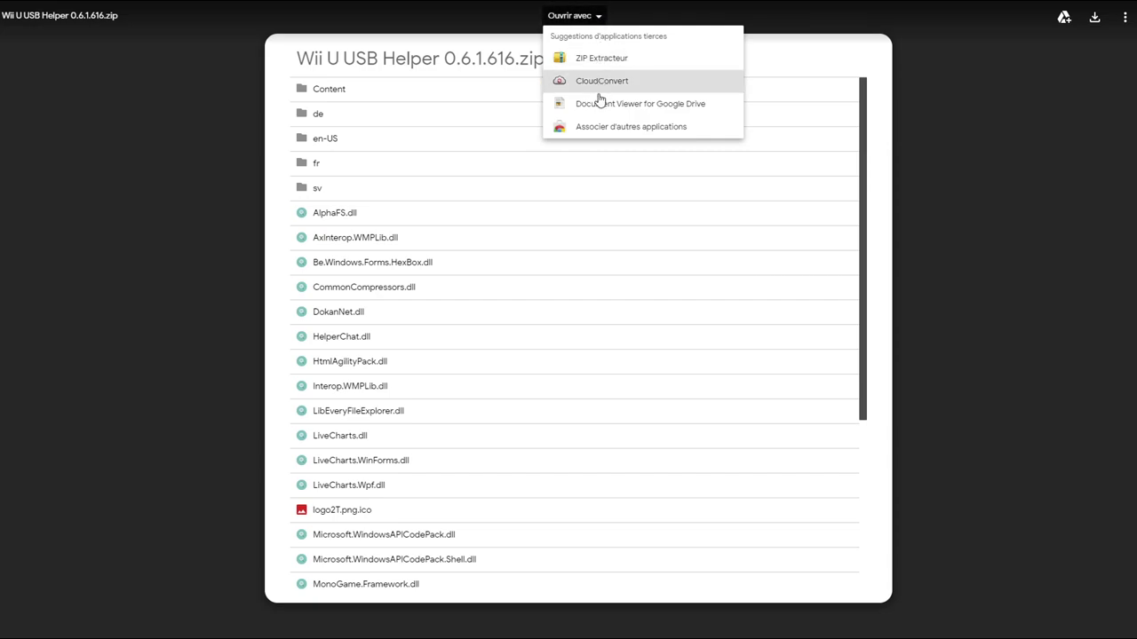
{"action": "left_click", "coordinate": [932, 73]}
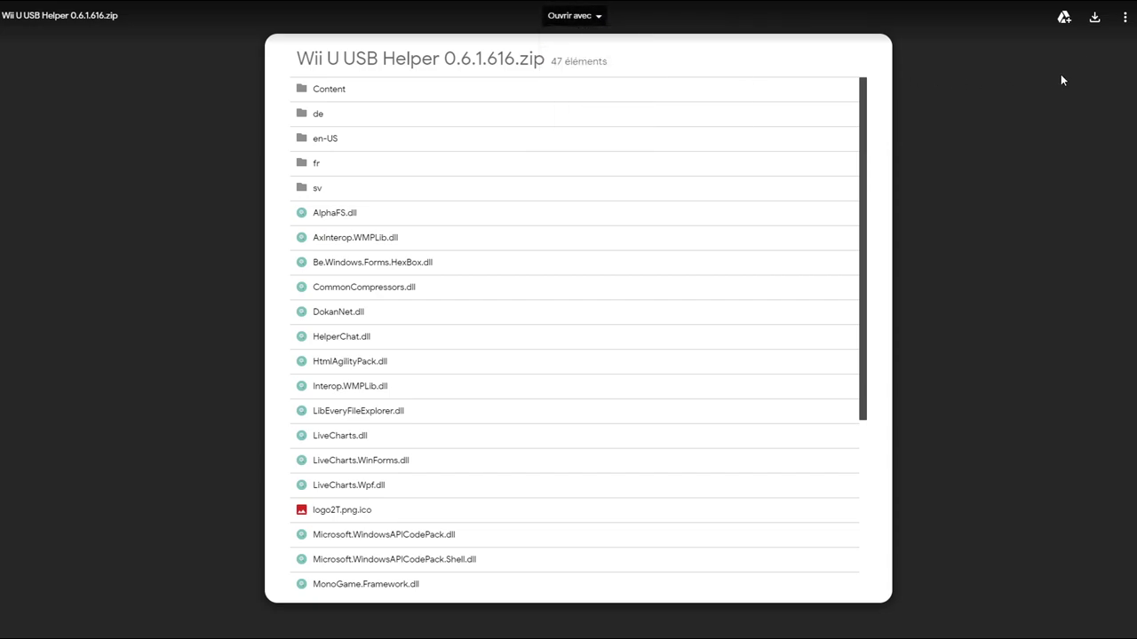
{"action": "left_click", "coordinate": [1095, 22]}
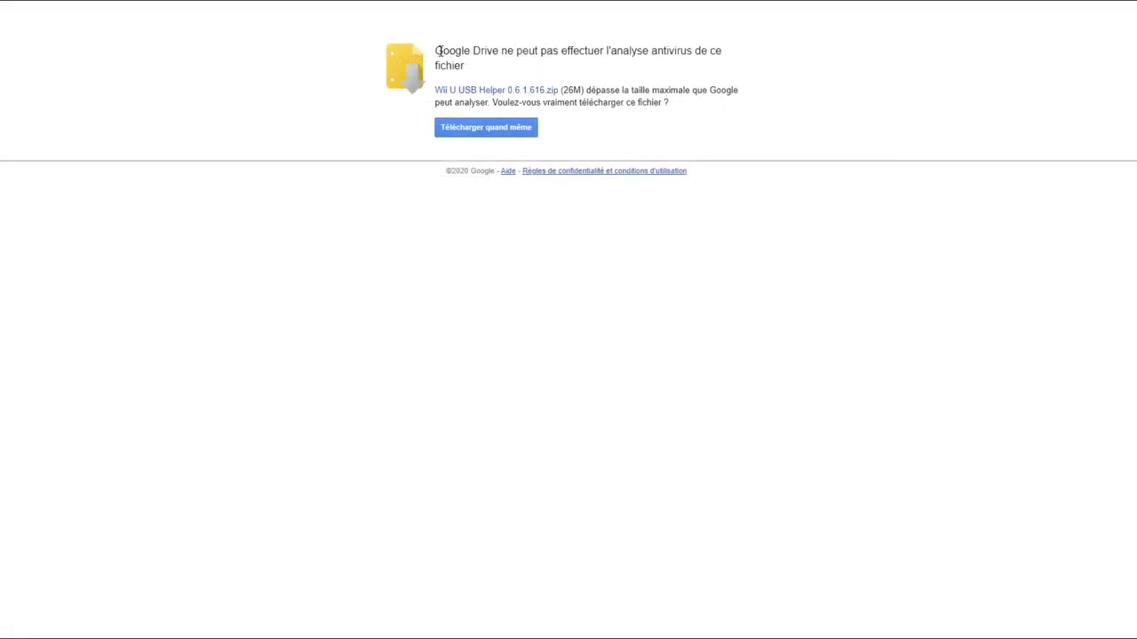
{"action": "left_click_drag", "start_coordinate": [437, 51], "coordinate": [500, 67]}
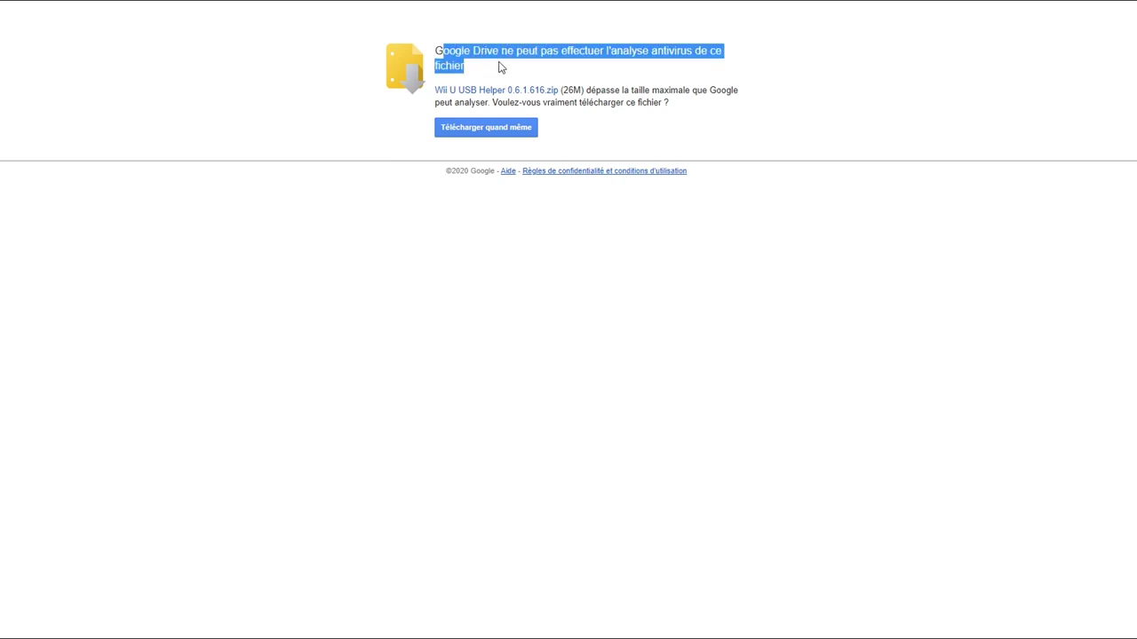
{"action": "left_click_drag", "start_coordinate": [586, 92], "coordinate": [693, 90]}
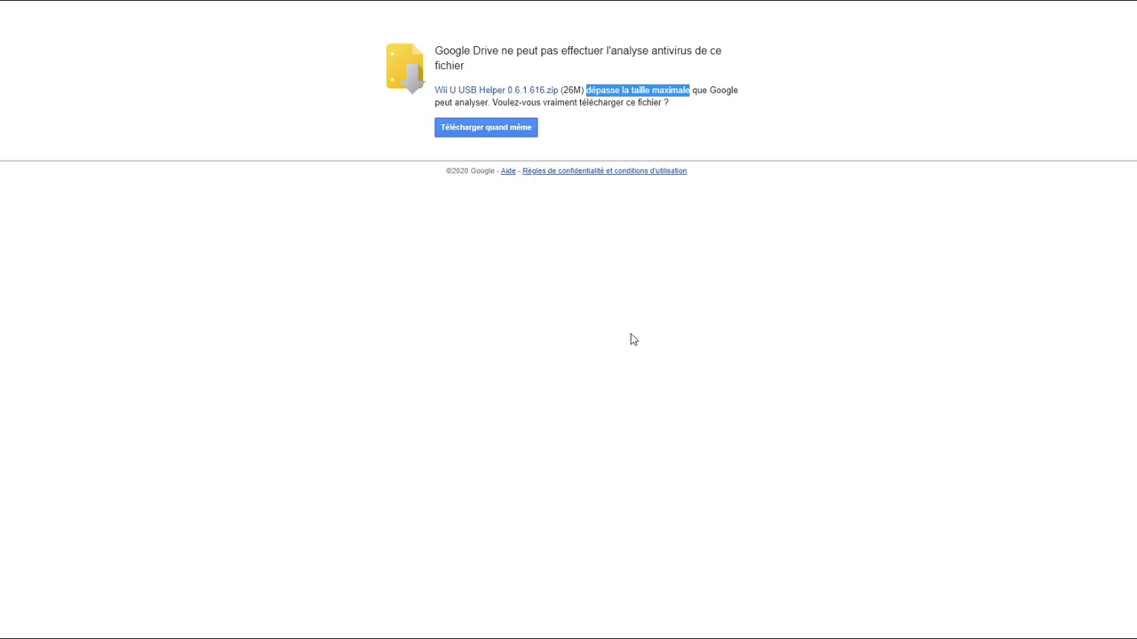
{"action": "left_click", "coordinate": [563, 282]}
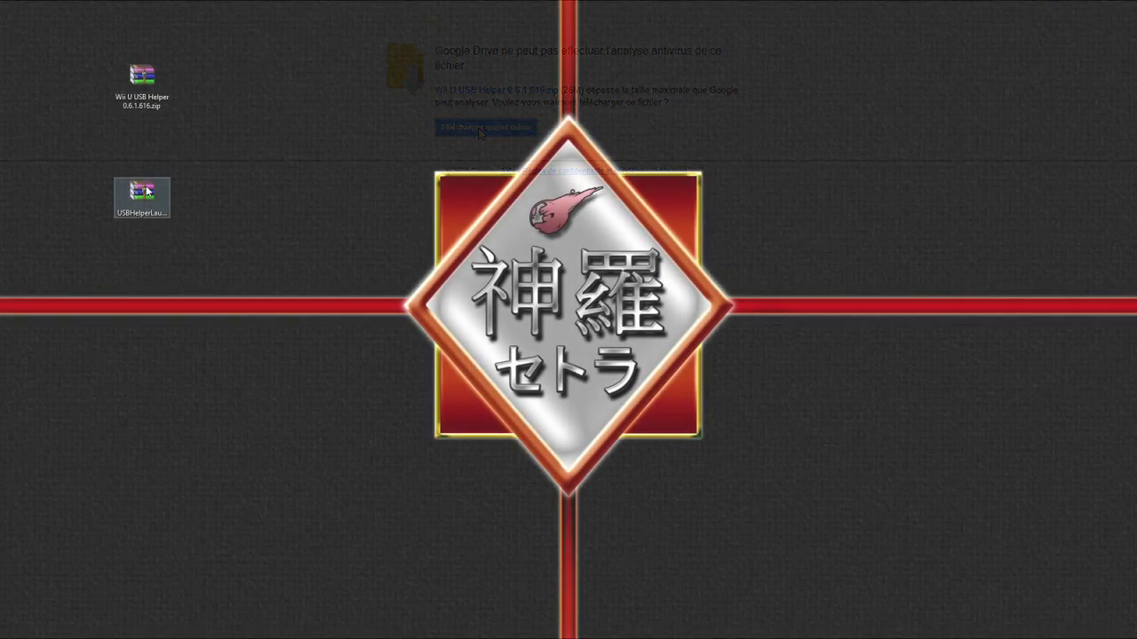
Extract the USBHelperLauncher and Wii U USB Helper 0.6.1.616 archives into separate folders on the desktop.
{"action": "right_click", "coordinate": [142, 194]}
{"action": "left_click", "coordinate": [106, 223]}
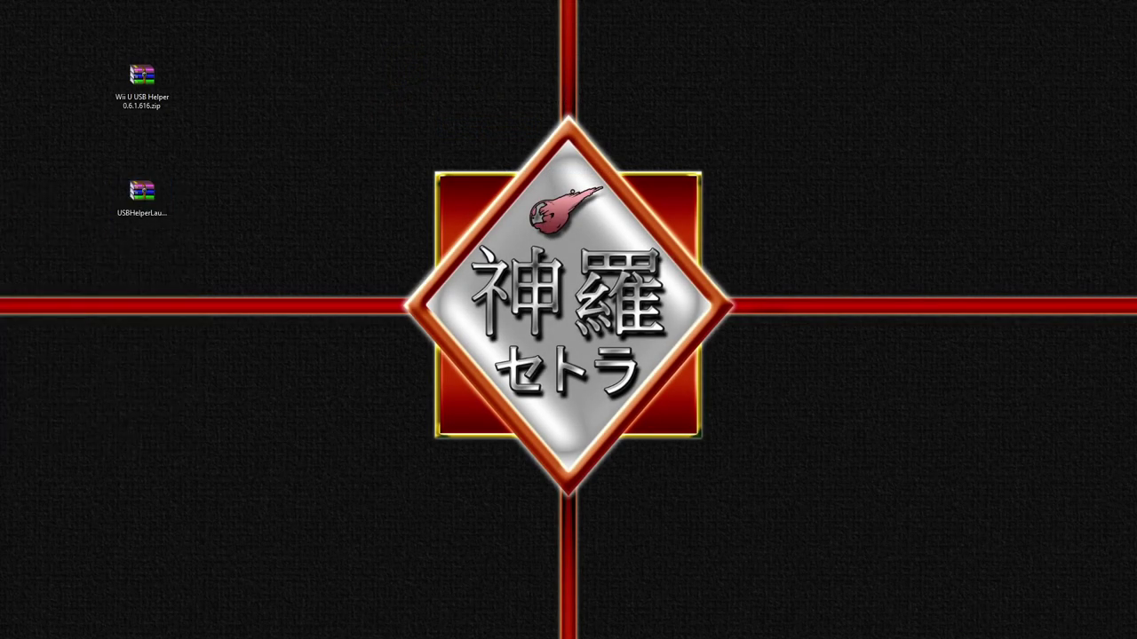
{"action": "left_click_drag", "start_coordinate": [25, 20], "coordinate": [213, 204]}
{"action": "right_click", "coordinate": [142, 82]}
{"action": "left_click", "coordinate": [133, 120]}
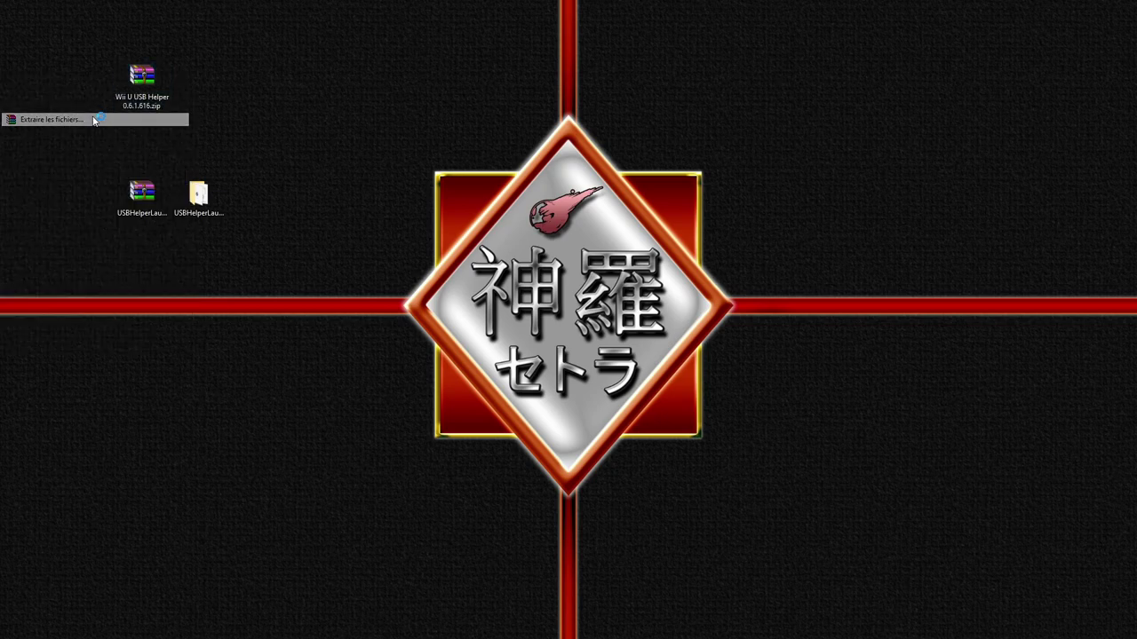
Delete the two zip archives from the desktop, keeping the extracted folders.
{"action": "mouse_move", "coordinate": [25, 20]}
{"action": "left_mouse_down"}
{"action": "mouse_move", "coordinate": [169, 93]}
{"action": "mouse_move", "coordinate": [198, 82]}
{"action": "left_mouse_up"}
{"action": "left_click_drag", "start_coordinate": [51, 50], "coordinate": [157, 256]}
{"action": "right_click", "coordinate": [135, 193]}
{"action": "left_click", "coordinate": [71, 440]}
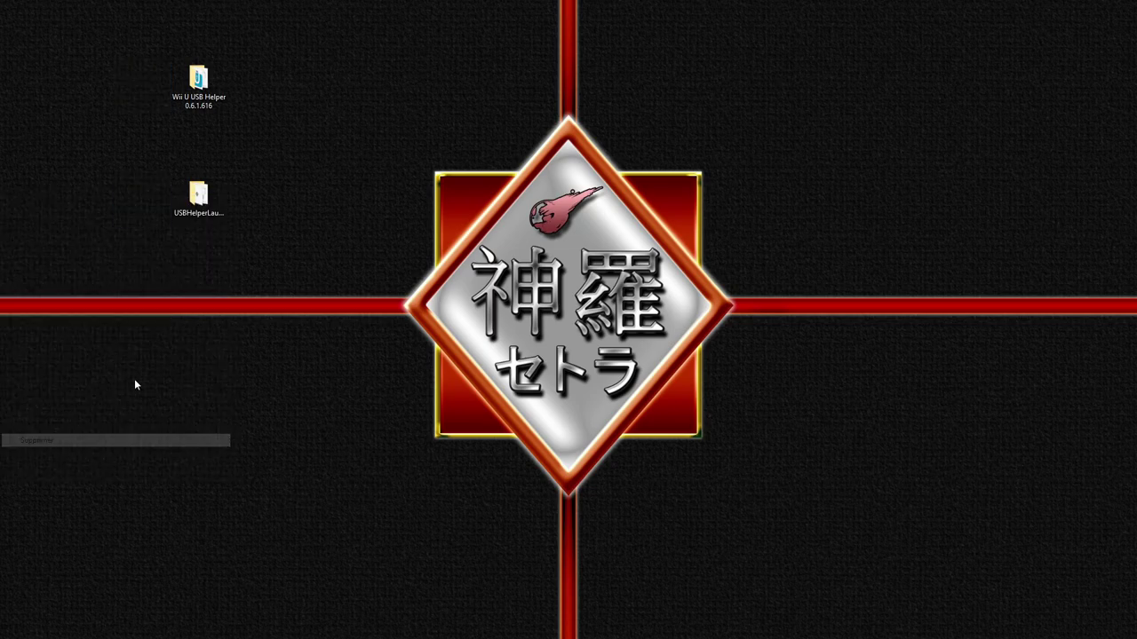
Move all contents of the USBHelperLauncher-0.17c folder into the Wii U USB Helper 0.6.1.616 folder, skipping files with identical names.
{"action": "left_click", "coordinate": [204, 194]}
{"action": "double_click", "coordinate": [203, 194]}
{"action": "left_click_drag", "start_coordinate": [786, 489], "coordinate": [563, 152]}
{"action": "left_click_drag", "start_coordinate": [599, 310], "coordinate": [201, 85]}
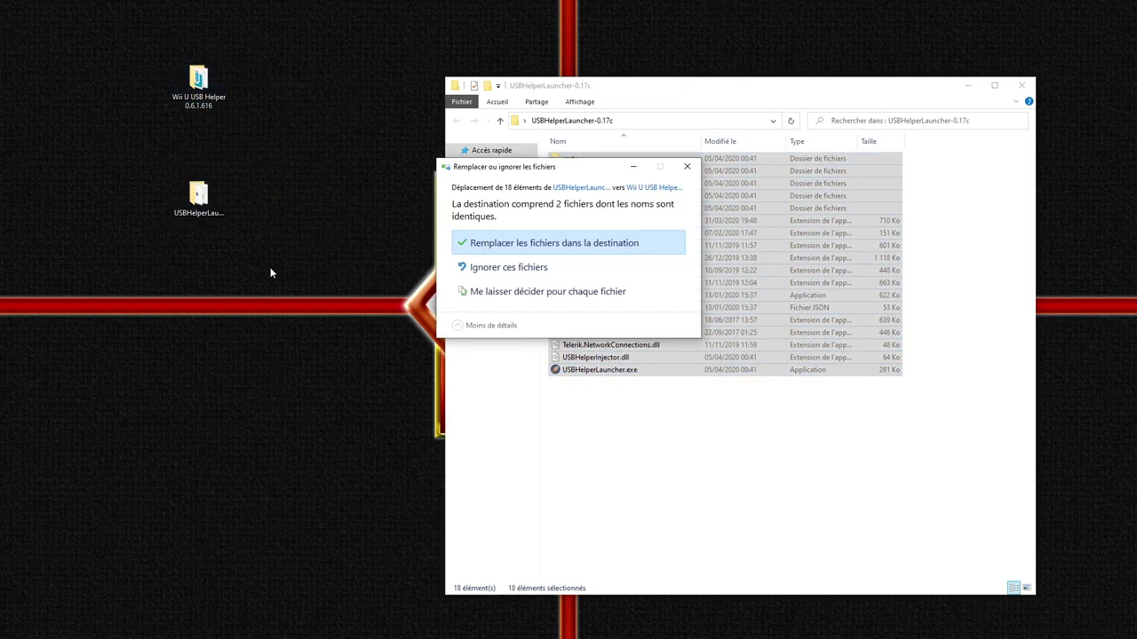
{"action": "left_click", "coordinate": [537, 269]}
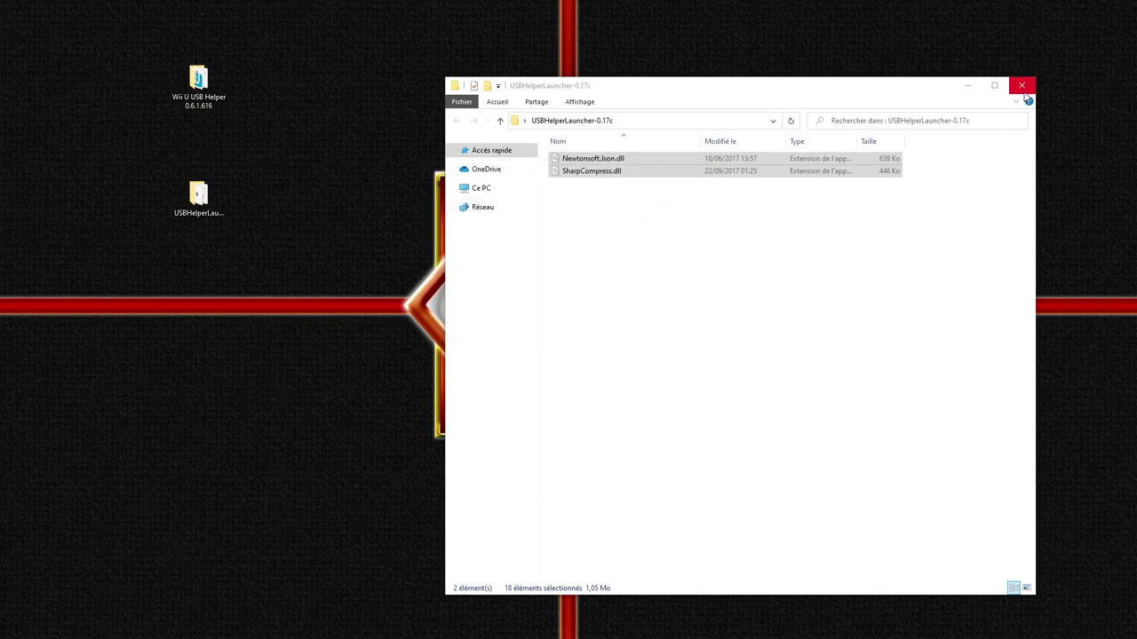
Close the USBHelperLauncher-0.17c folder window and delete that folder from the desktop.
{"action": "left_click", "coordinate": [1021, 84]}
{"action": "left_click_drag", "start_coordinate": [318, 258], "coordinate": [165, 184]}
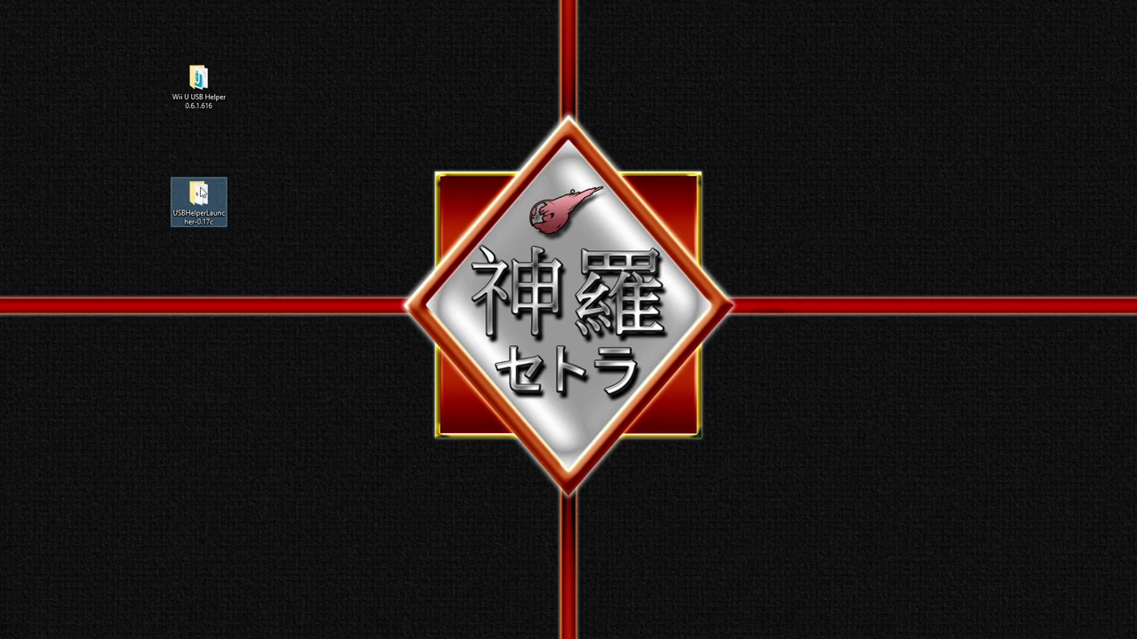
{"action": "right_click", "coordinate": [199, 188]}
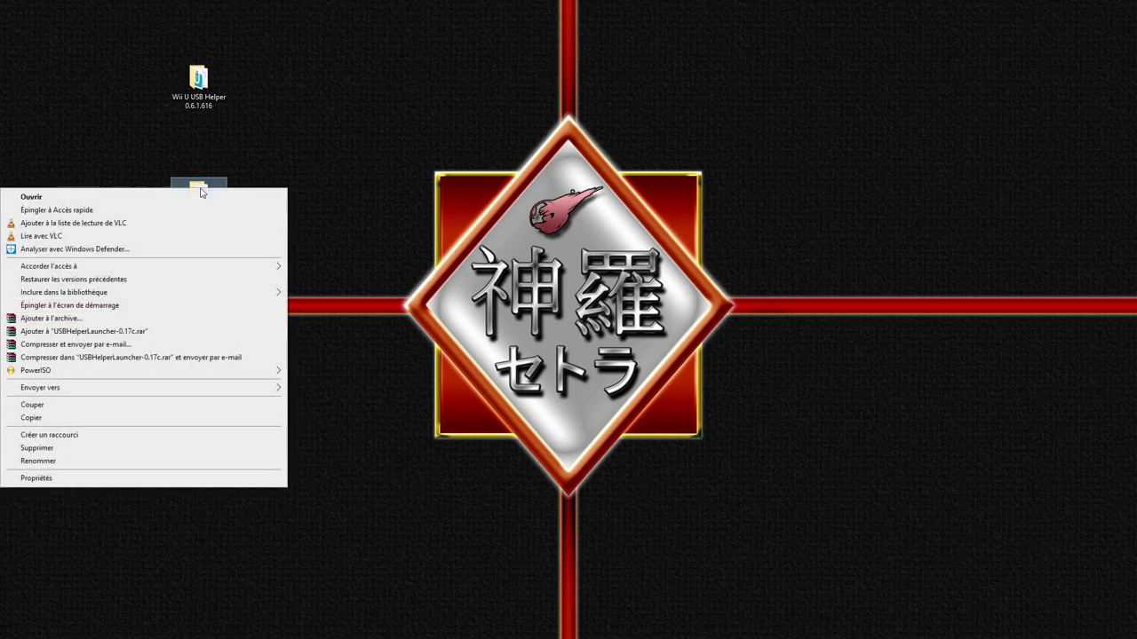
{"action": "left_click", "coordinate": [46, 450]}
Open the Wii U USB Helper 0.6.1.616 folder and run USBHelperLauncher.exe.
{"action": "double_click", "coordinate": [204, 87]}
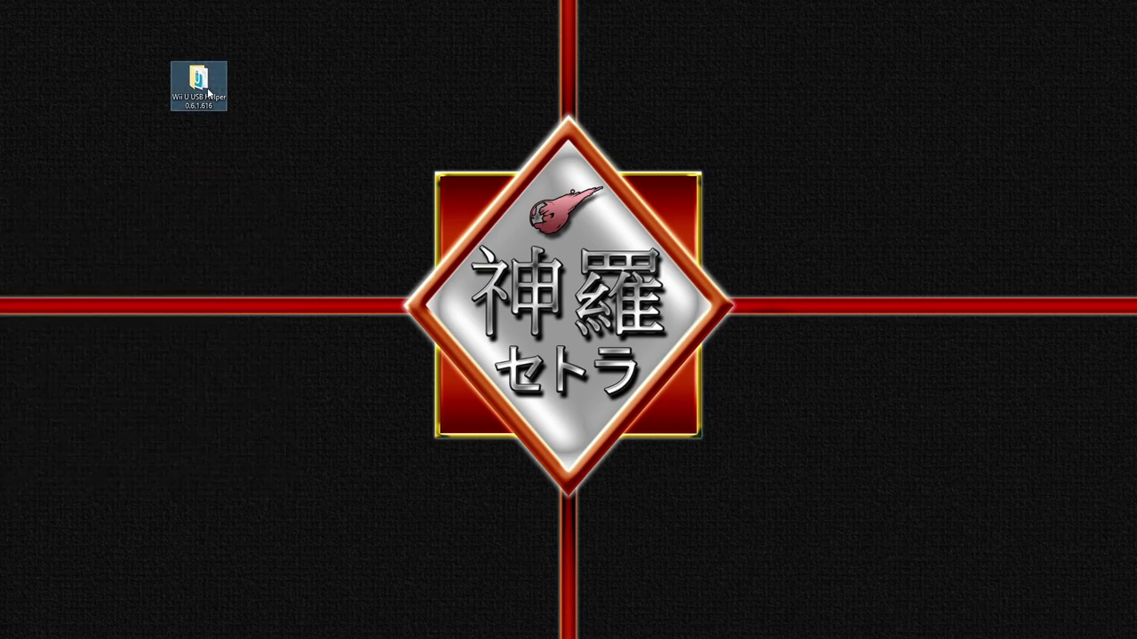
{"action": "left_click_drag", "start_coordinate": [763, 89], "coordinate": [658, 63]}
{"action": "left_click_drag", "start_coordinate": [928, 150], "coordinate": [931, 363]}
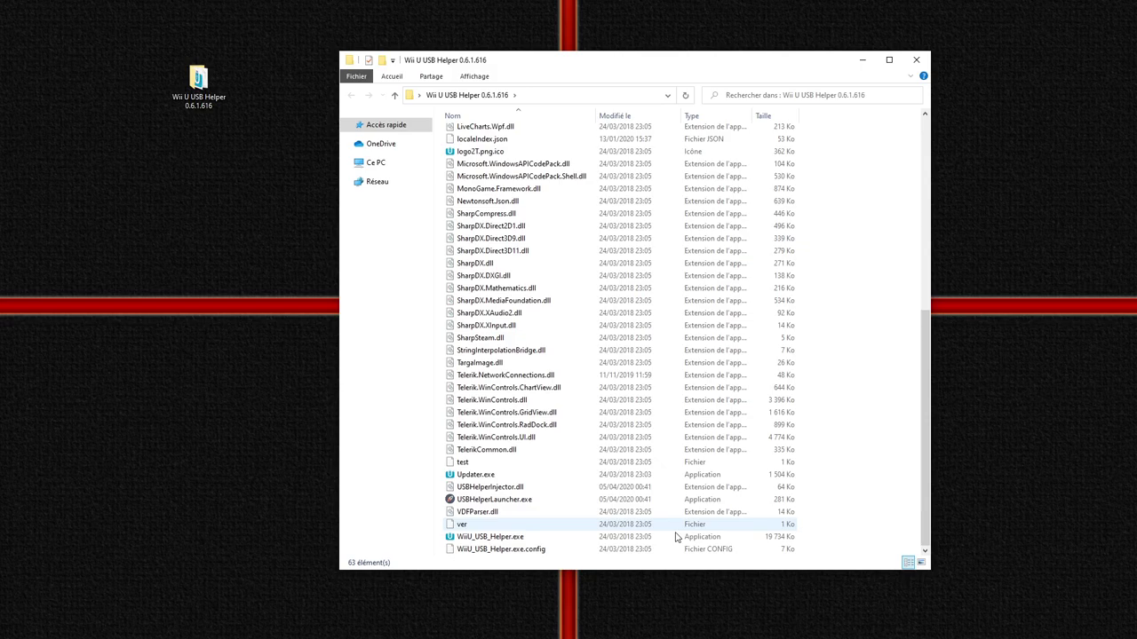
{"action": "left_click", "coordinate": [490, 502]}
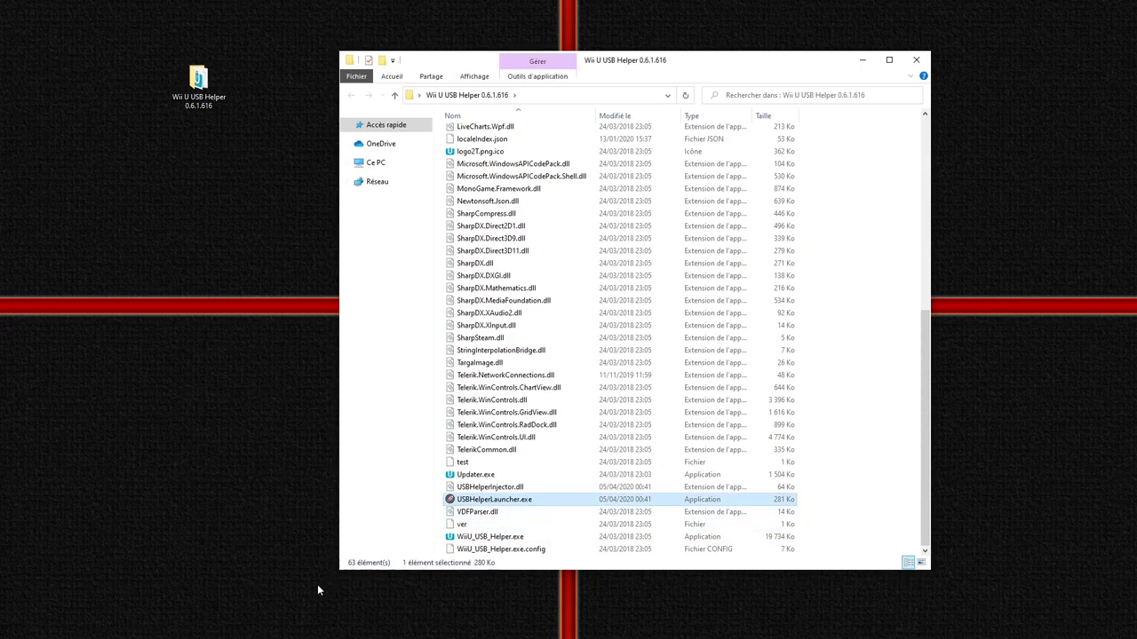
{"action": "double_click", "coordinate": [497, 502]}
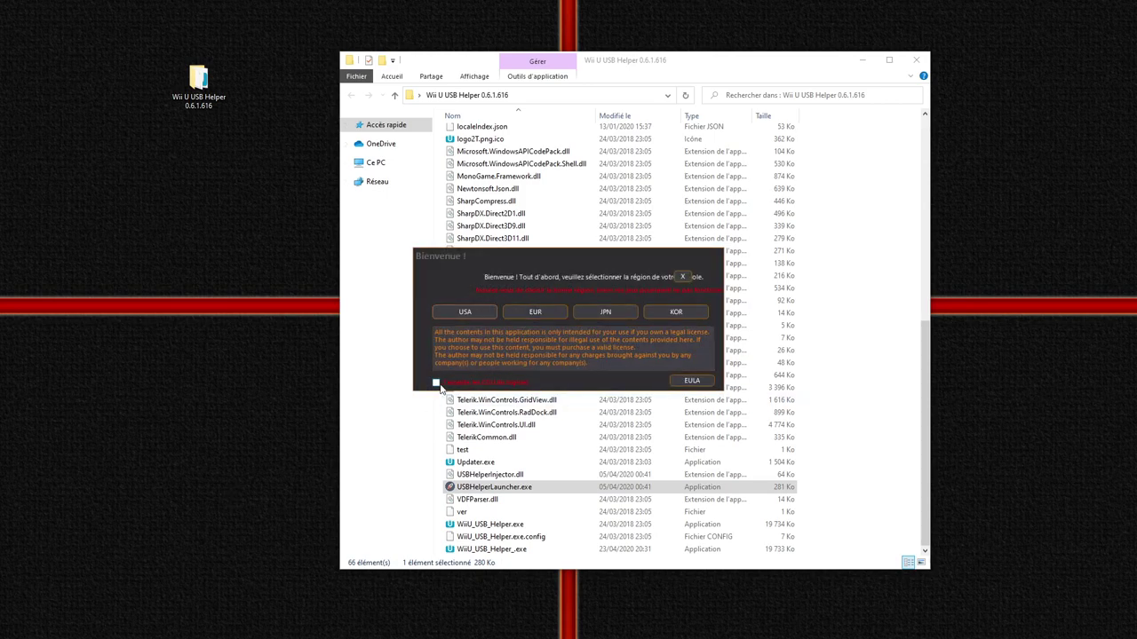
Accept the licence agreement, choose EUR as the console region and acknowledge the disclaimer.
{"action": "left_click", "coordinate": [436, 383]}
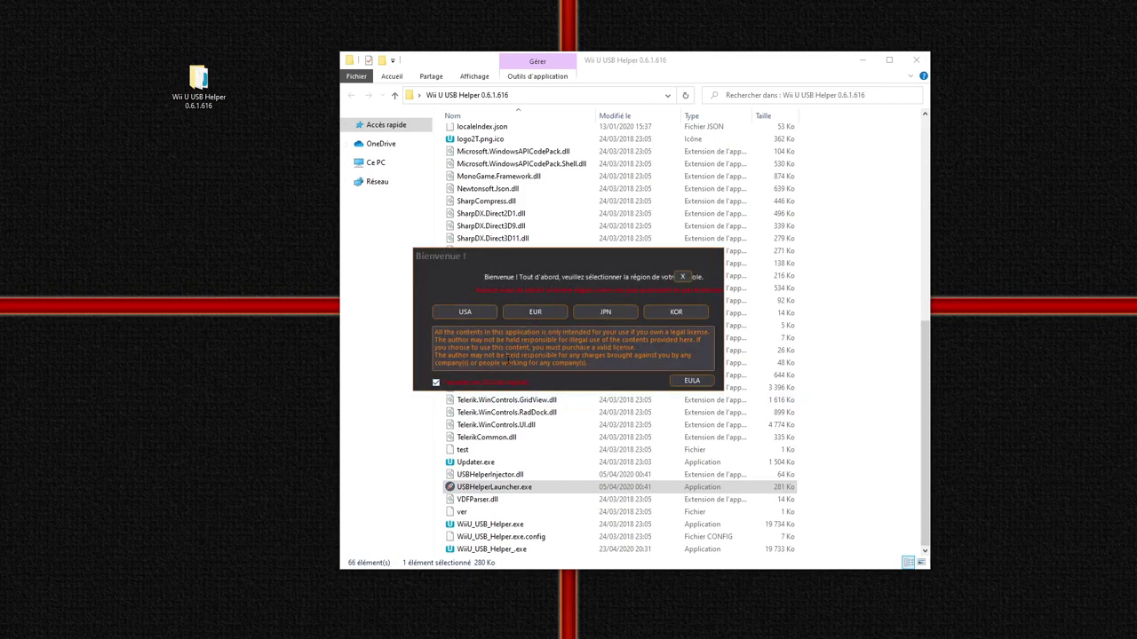
{"action": "left_click", "coordinate": [536, 312]}
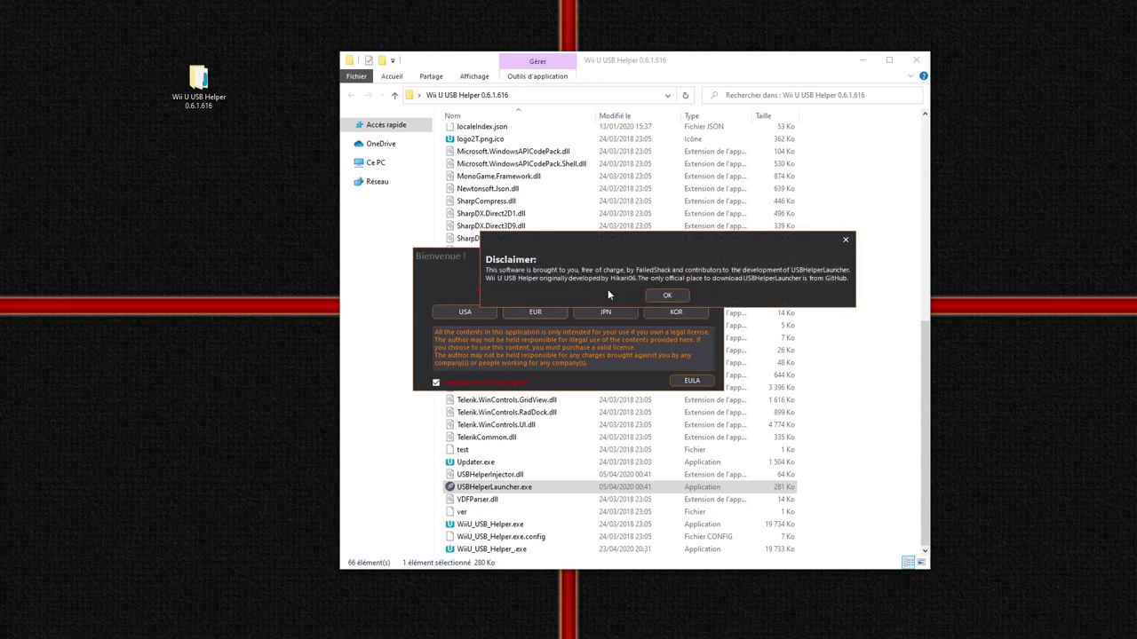
{"action": "left_click", "coordinate": [667, 297]}
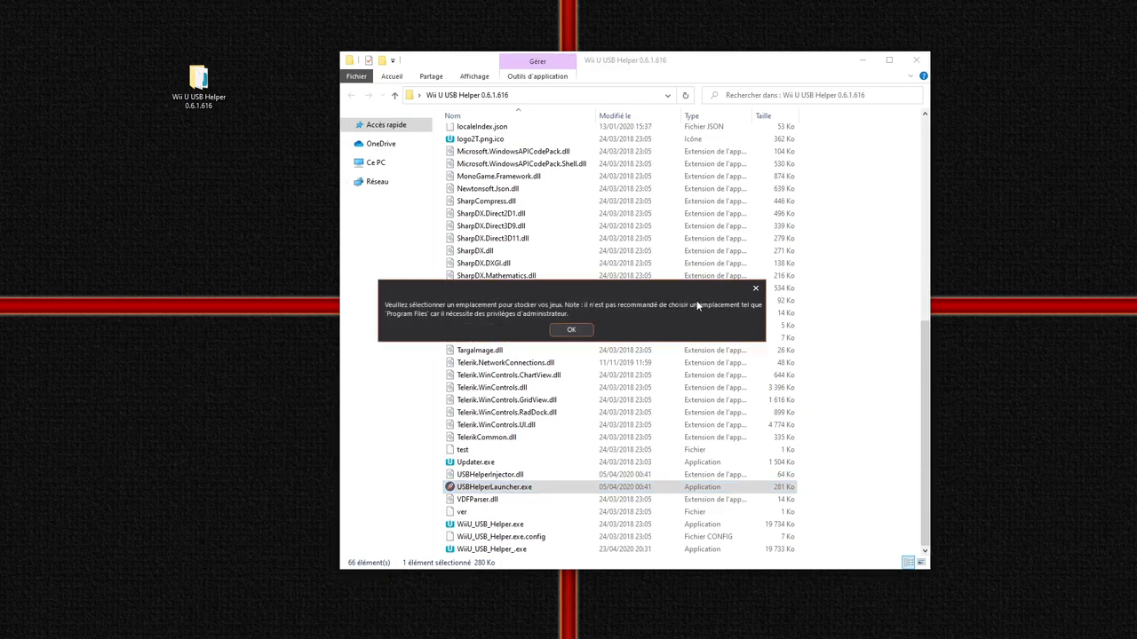
Set the Wii U Games folder inside GAMES - NINTENDO - Wii U as the game storage location.
{"action": "left_click", "coordinate": [571, 330]}
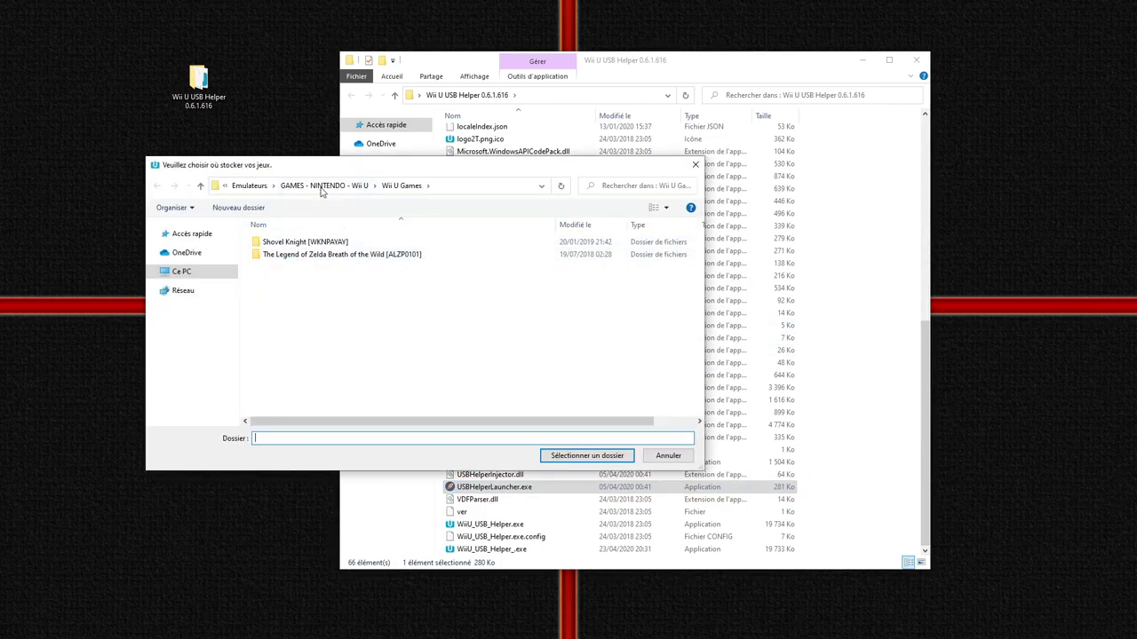
{"action": "left_click", "coordinate": [321, 187]}
{"action": "left_click", "coordinate": [293, 256]}
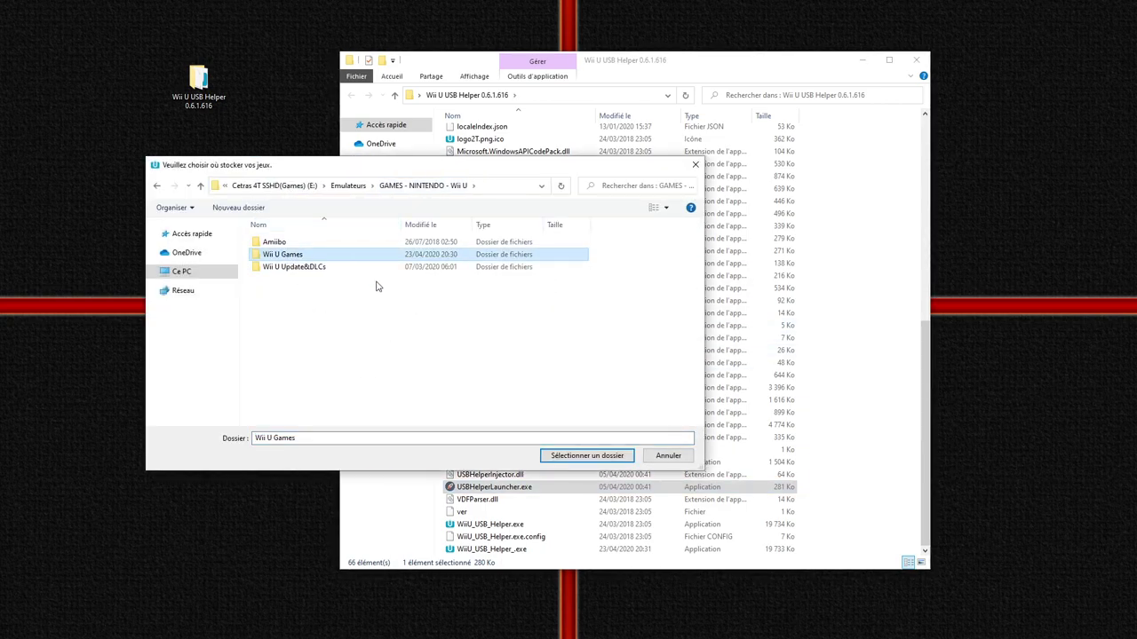
{"action": "left_click", "coordinate": [587, 455]}
Paste the Wii U title key site address under the recommended ticket method and confirm it.
{"action": "left_click", "coordinate": [540, 253]}
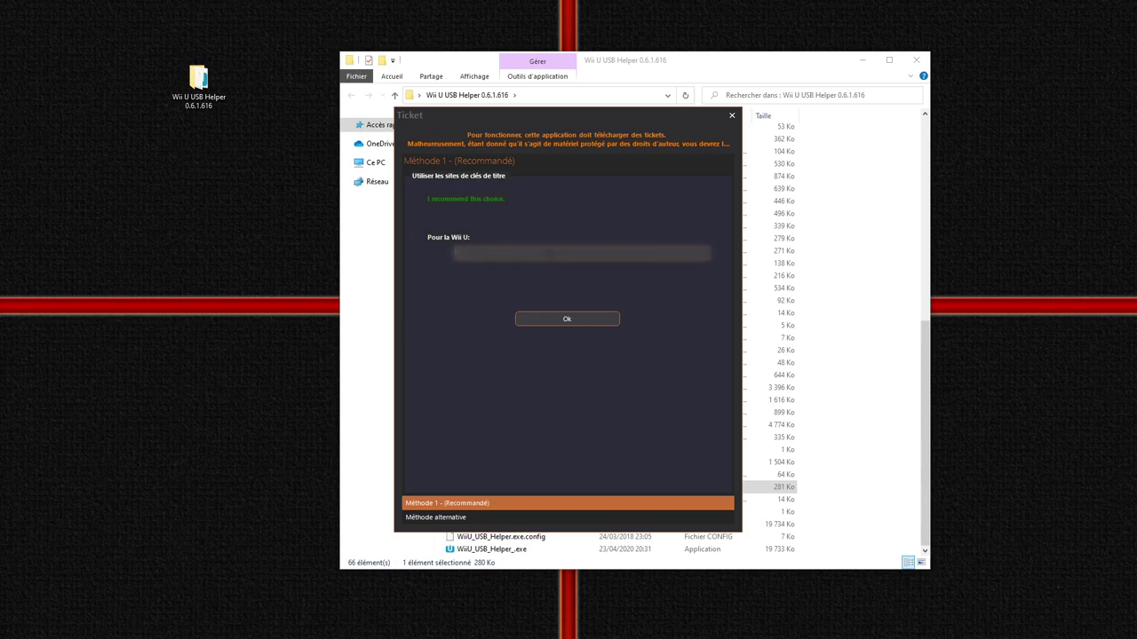
{"action": "key", "text": "ctrl+v"}
{"action": "left_click", "coordinate": [567, 320]}
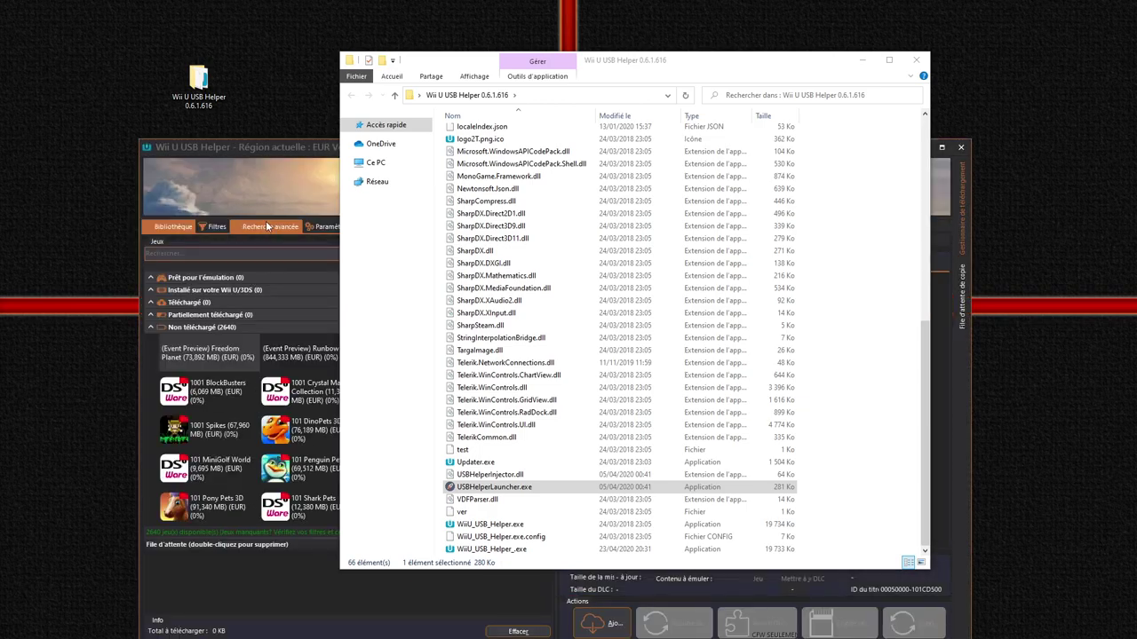
Bring the Wii U USB Helper window to the front, maximize it and browse the game library.
{"action": "left_click", "coordinate": [286, 153]}
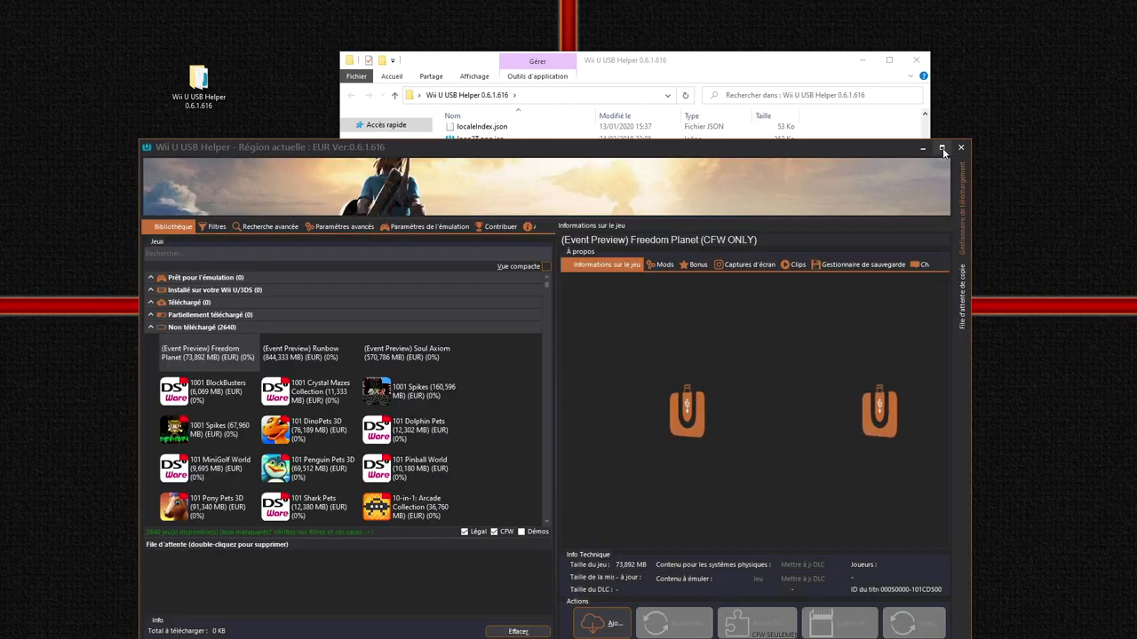
{"action": "double_click", "coordinate": [914, 176]}
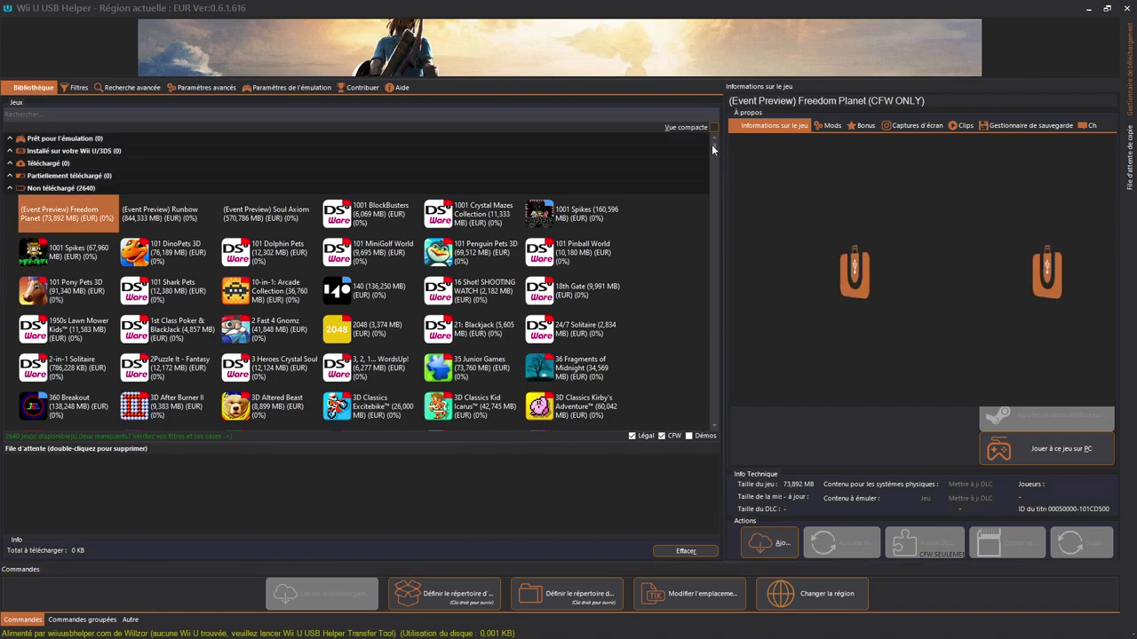
{"action": "left_click_drag", "start_coordinate": [715, 164], "coordinate": [714, 206]}
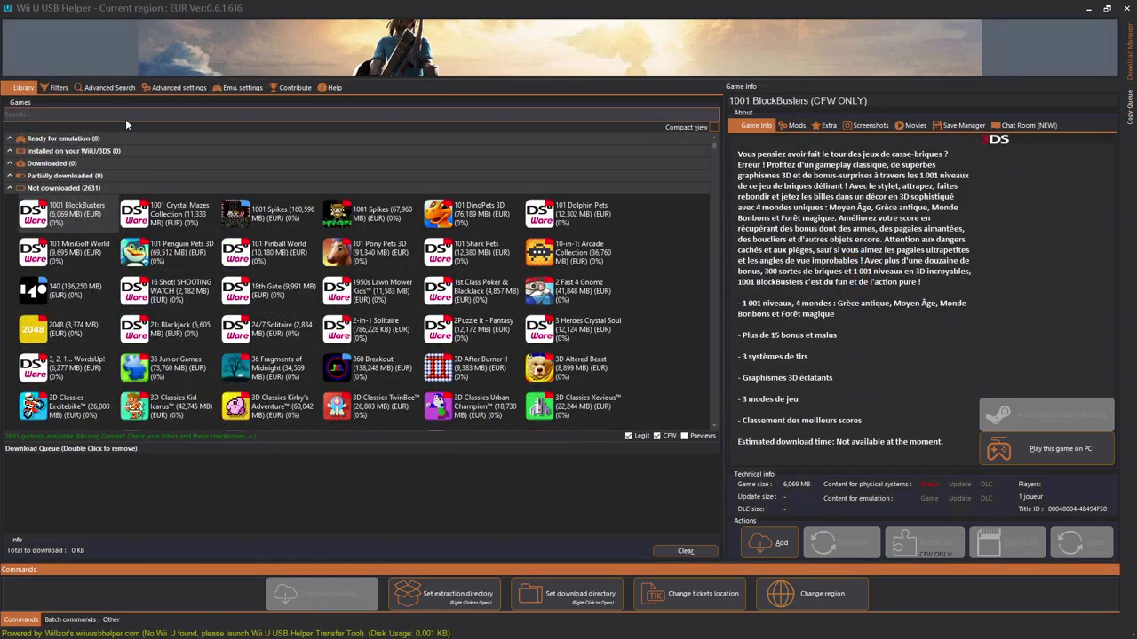
Search the library for "proj" and add Project Zero: Maiden of Black Water with its DLC to the download queue.
{"action": "type", "text": "proj"}
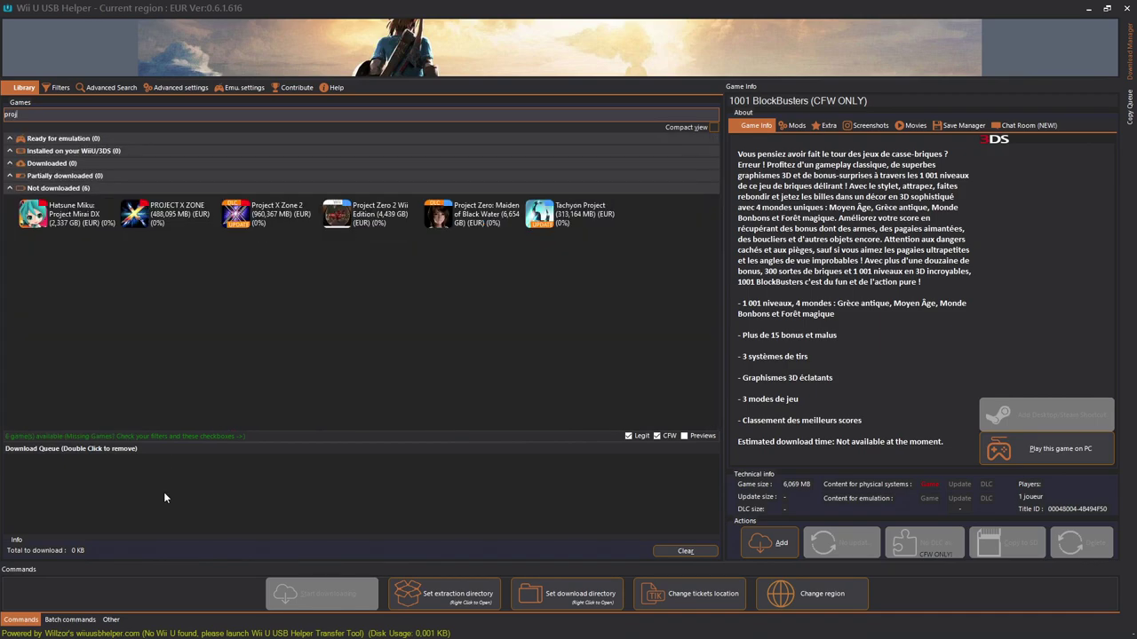
{"action": "left_click", "coordinate": [472, 214]}
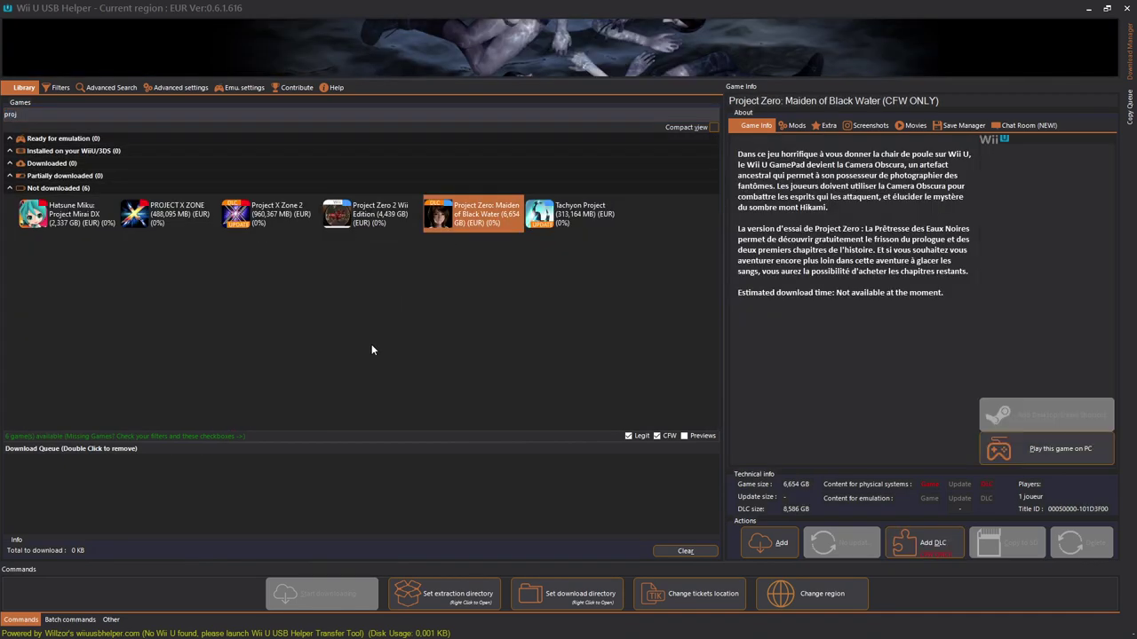
{"action": "left_click", "coordinate": [770, 546]}
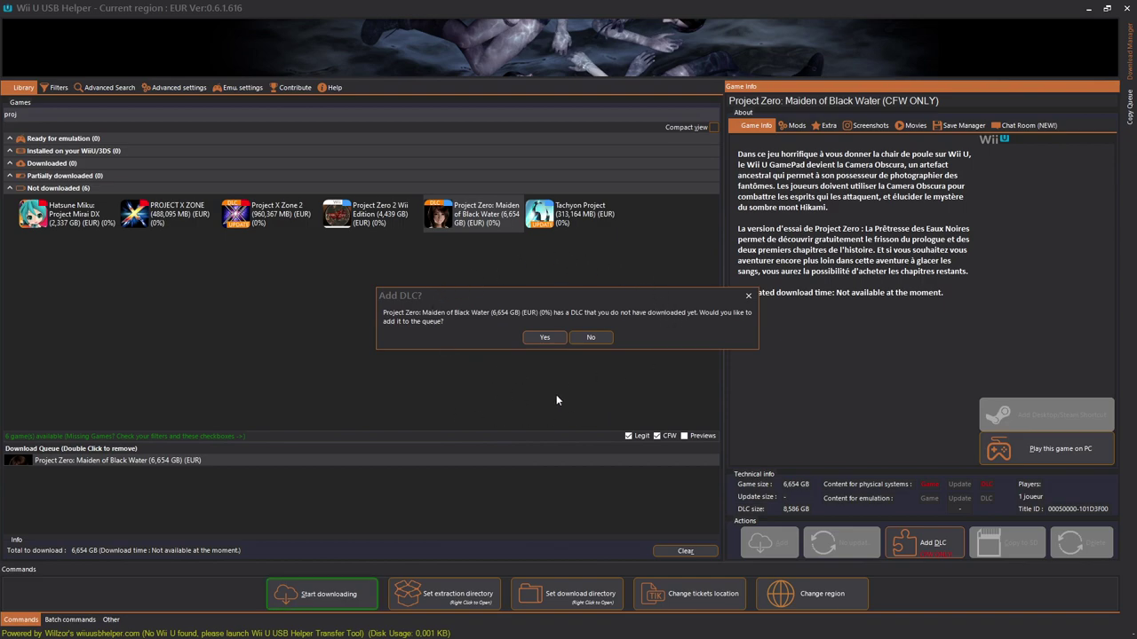
{"action": "left_click", "coordinate": [544, 336]}
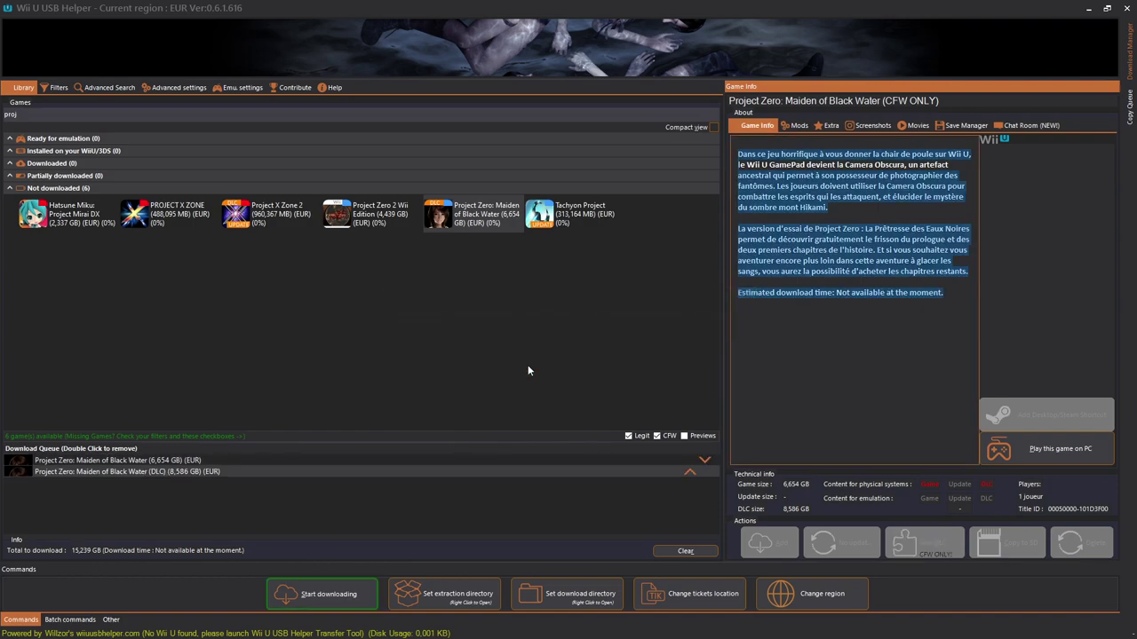
Start downloading the queued game and DLC, with Unpack enabled as the action once downloading is over.
{"action": "left_click", "coordinate": [151, 472]}
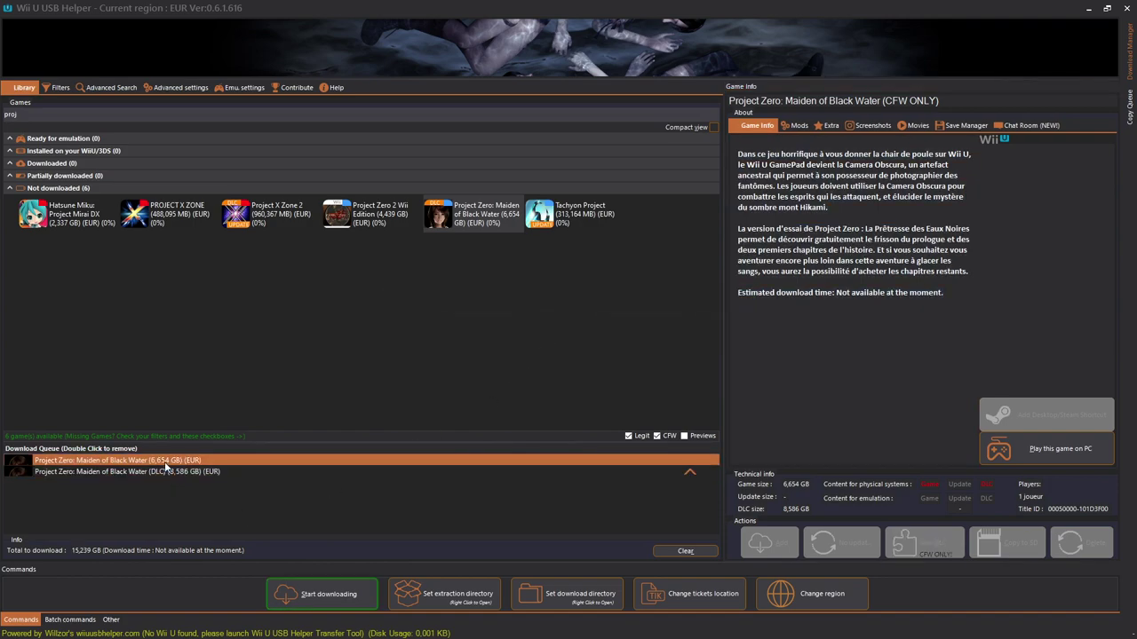
{"action": "left_click", "coordinate": [153, 460]}
{"action": "left_click", "coordinate": [327, 597]}
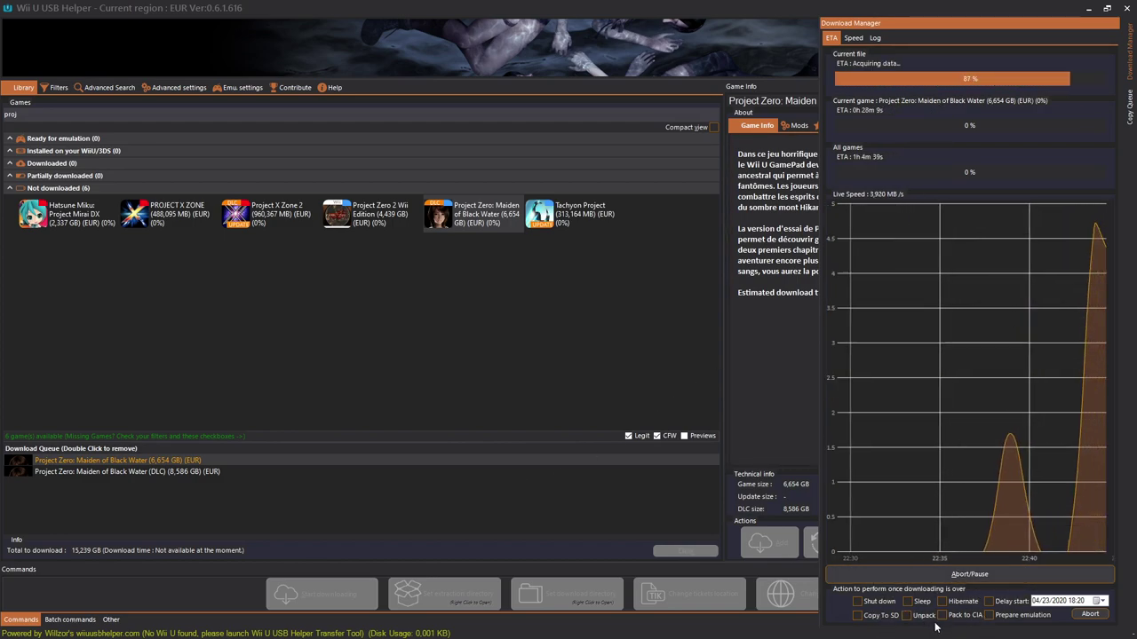
{"action": "left_click", "coordinate": [908, 616]}
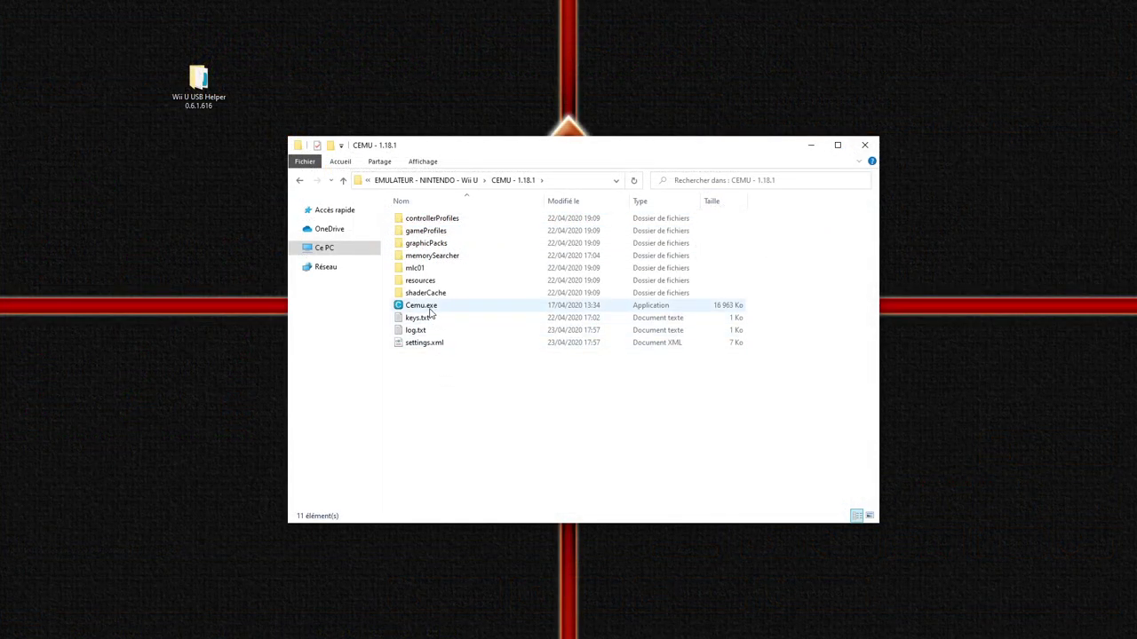
Launch Cemu from its CEMU - 1.18.1 folder, refresh the game list and select Project Zero.
{"action": "double_click", "coordinate": [429, 308]}
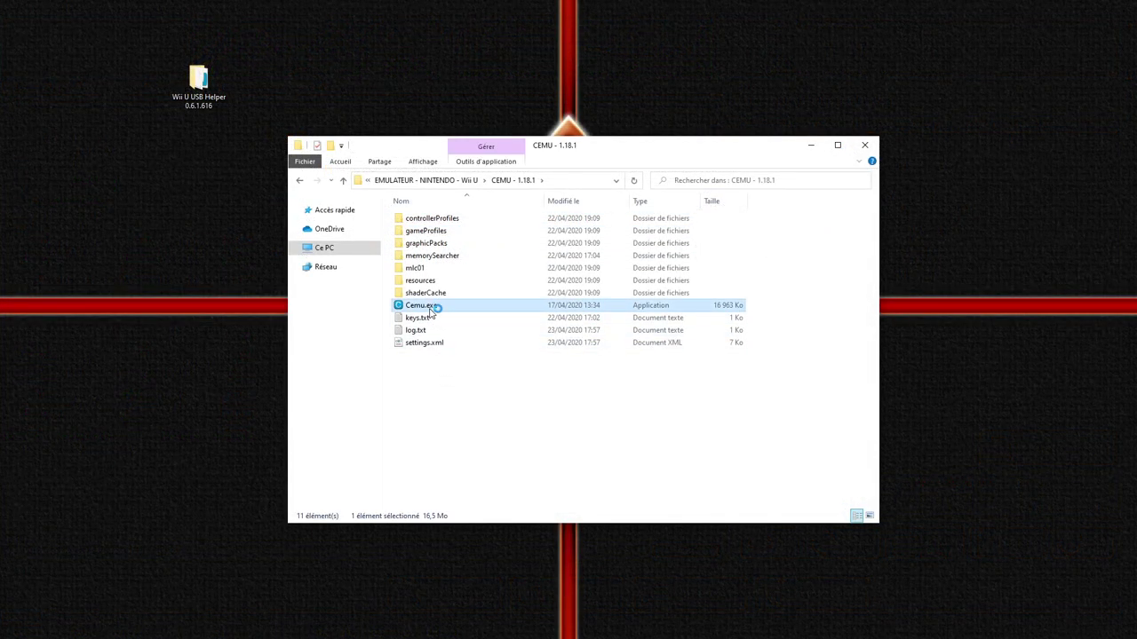
{"action": "right_click", "coordinate": [382, 291]}
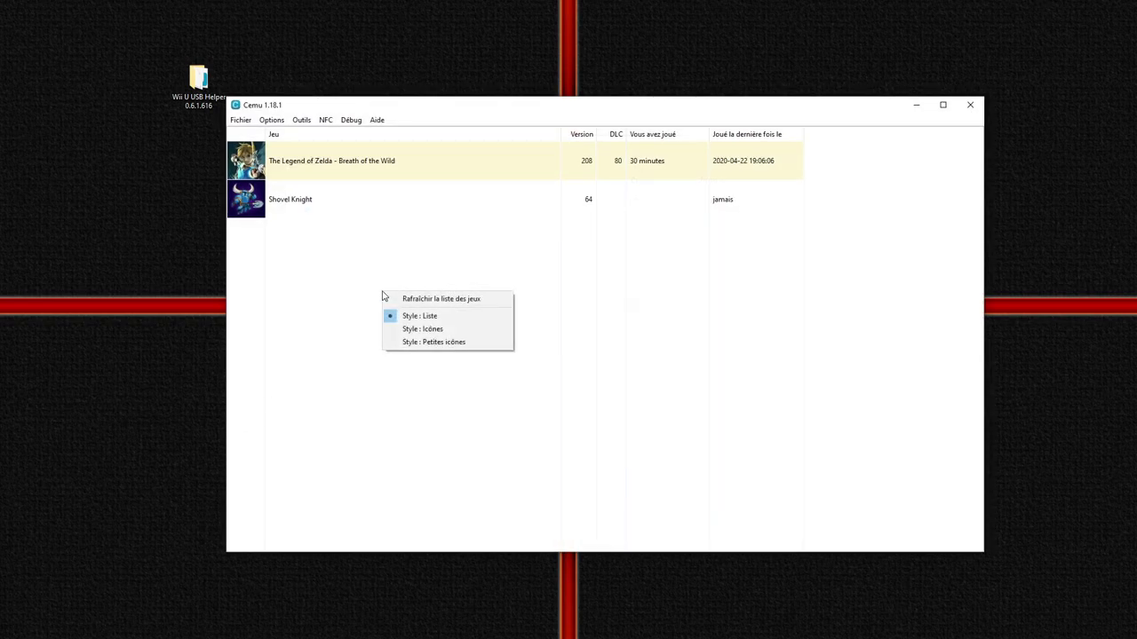
{"action": "left_click", "coordinate": [417, 300]}
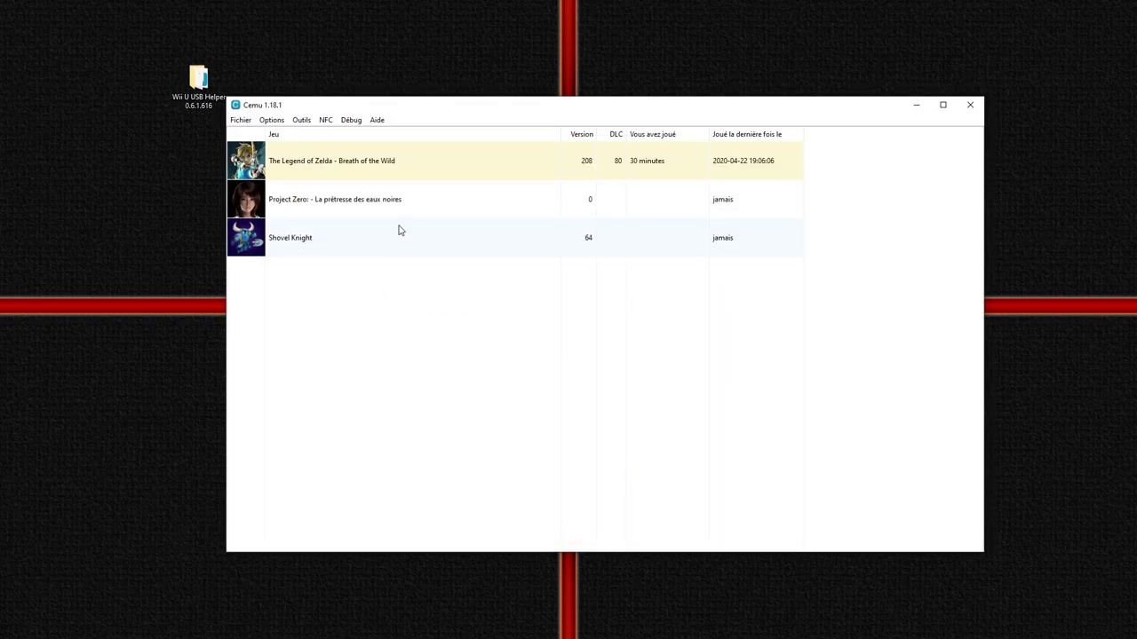
{"action": "left_click", "coordinate": [355, 215]}
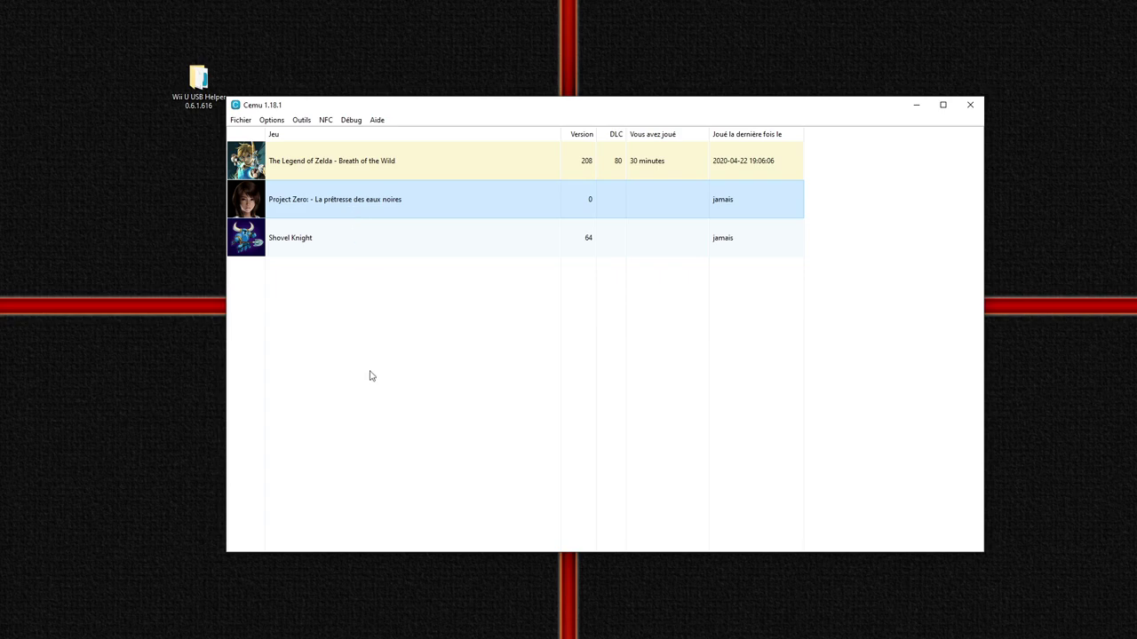
Install the Project Zero Maiden of Black Water DLC in Cemu from the meta.xml of its unpacked folder in Wii U Games.
{"action": "left_click", "coordinate": [244, 120]}
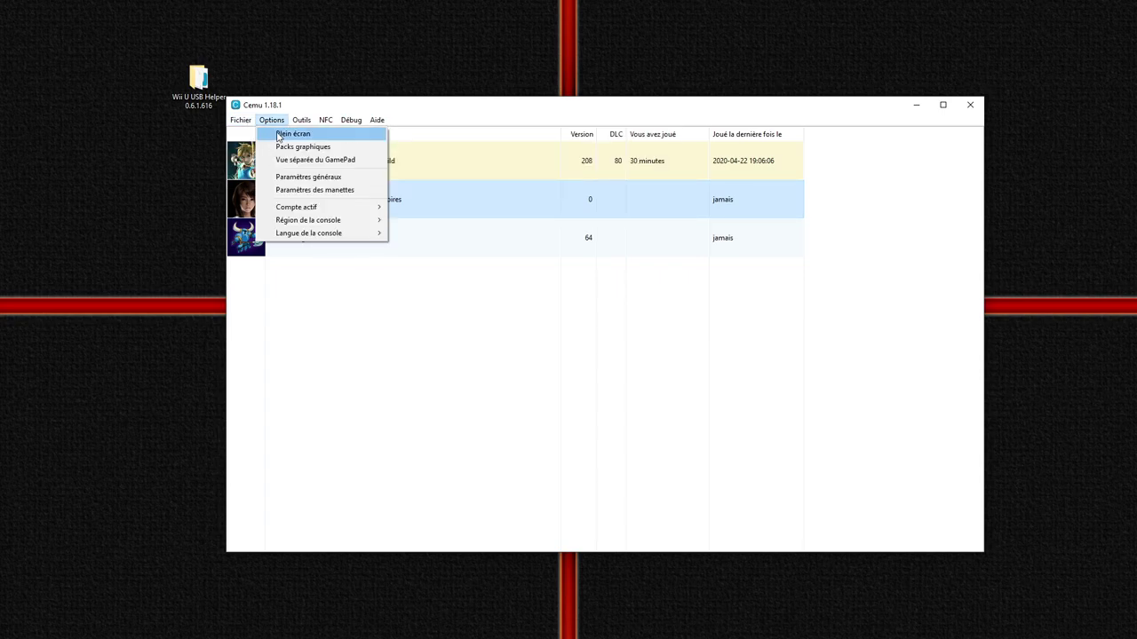
{"action": "left_click", "coordinate": [348, 150]}
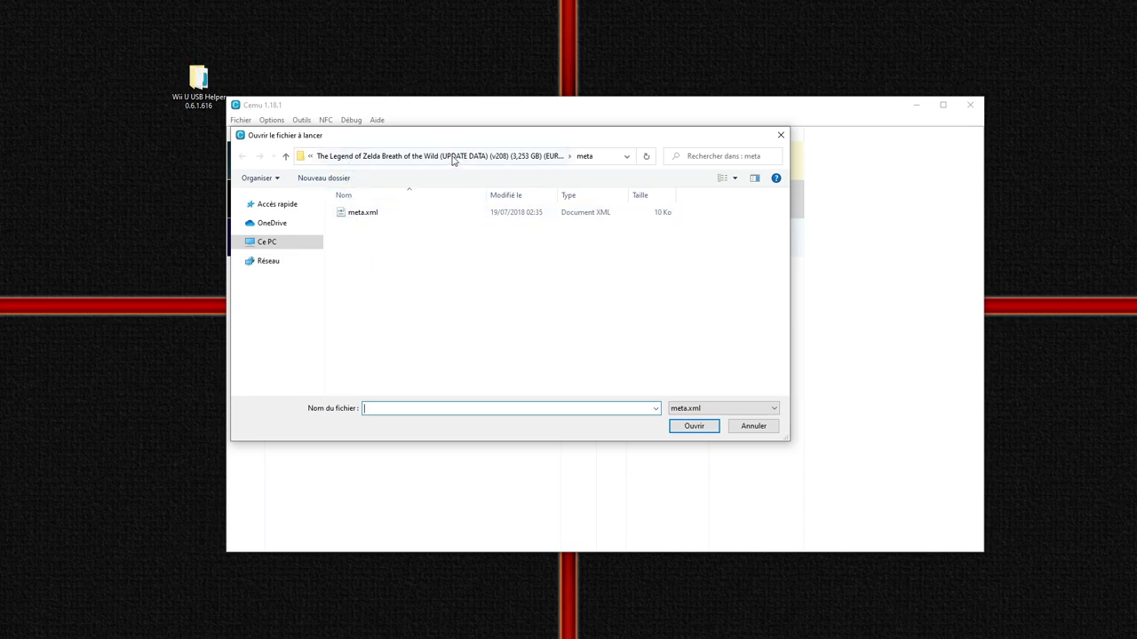
{"action": "left_click", "coordinate": [453, 157]}
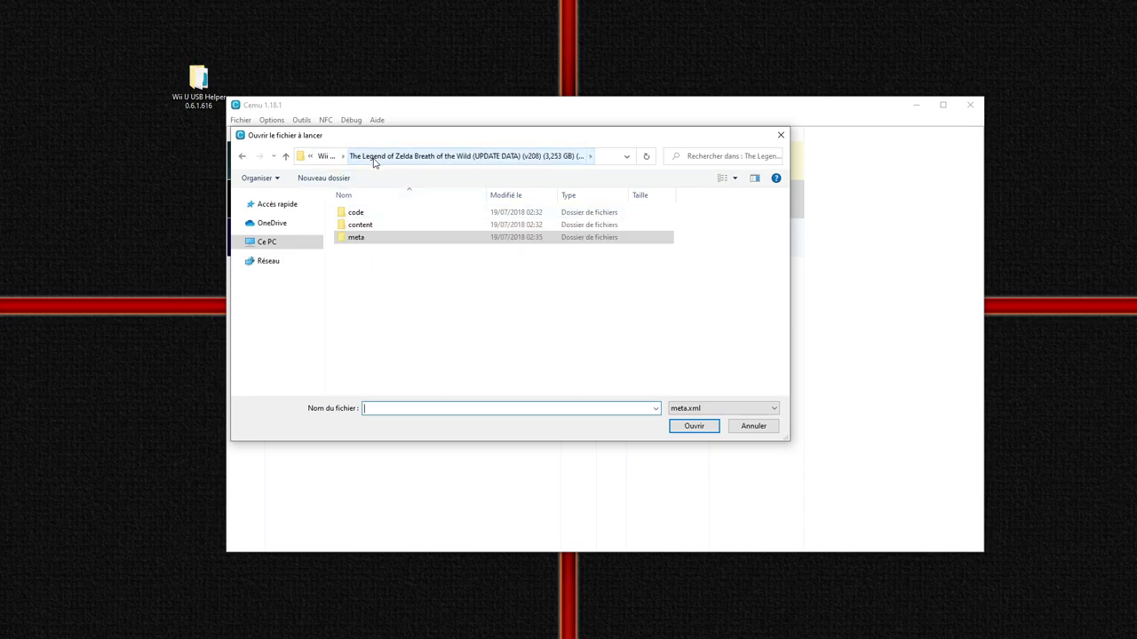
{"action": "left_click", "coordinate": [326, 156]}
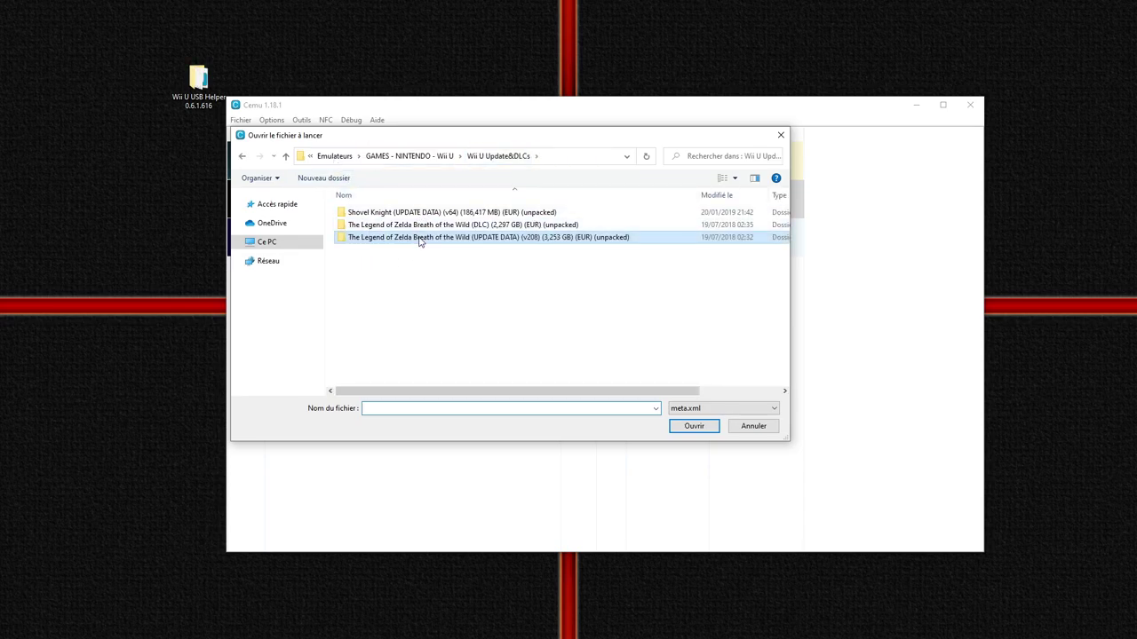
{"action": "left_click", "coordinate": [410, 158]}
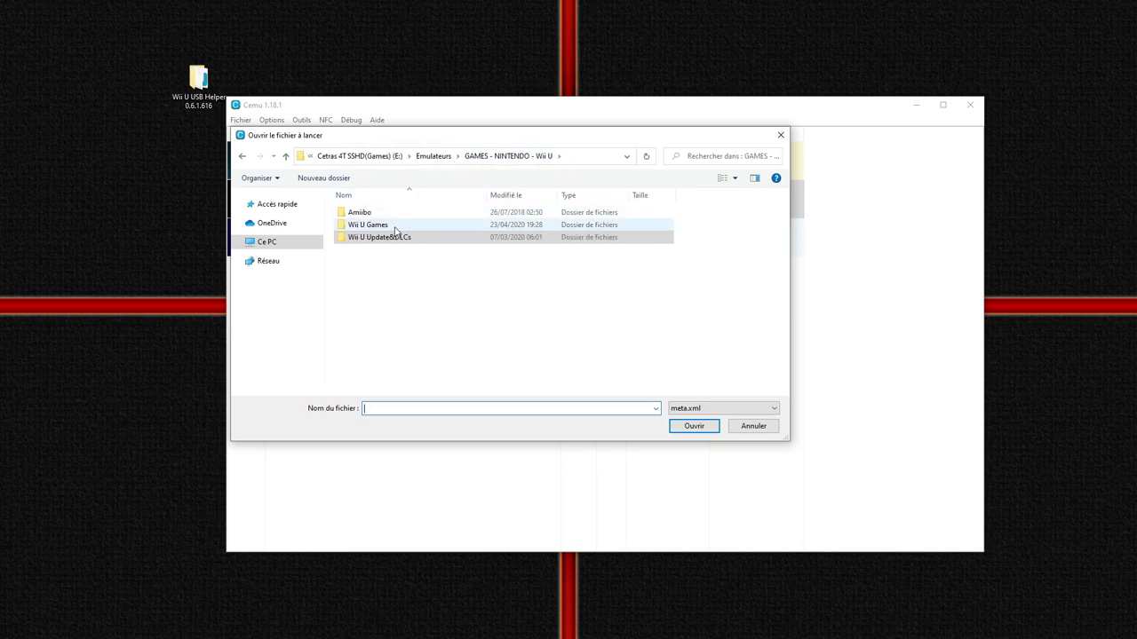
{"action": "double_click", "coordinate": [396, 228]}
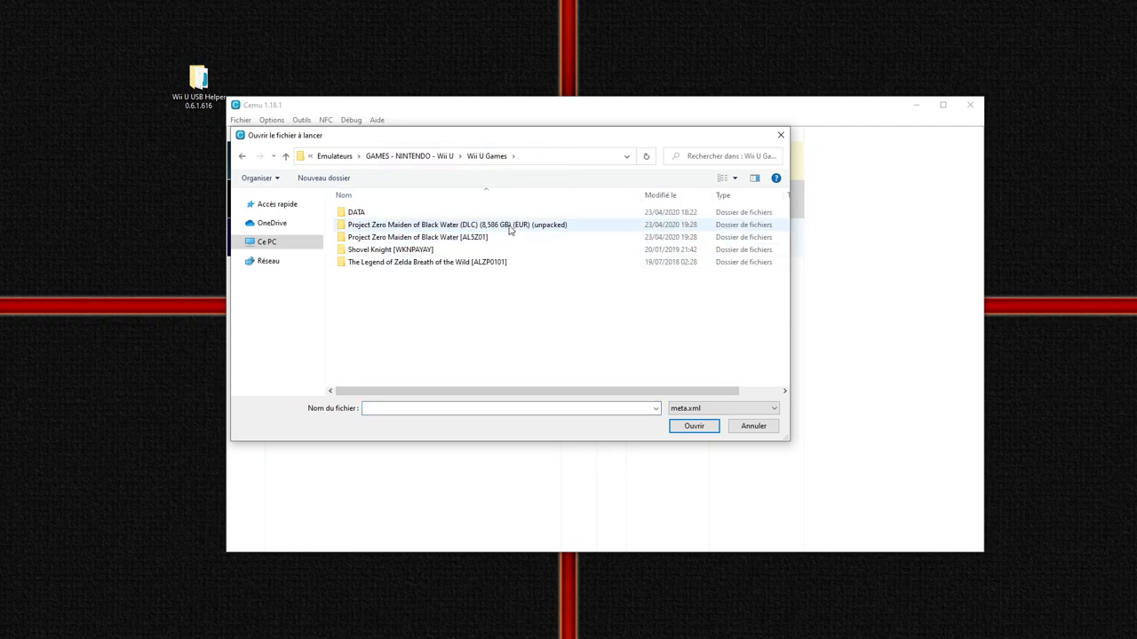
{"action": "double_click", "coordinate": [479, 226]}
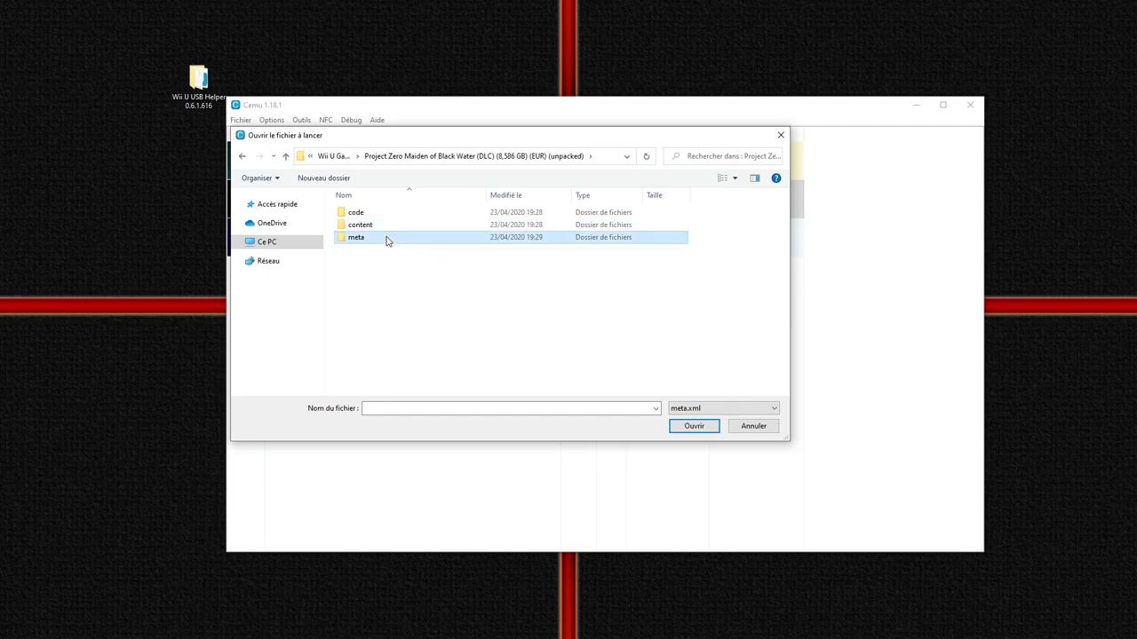
{"action": "double_click", "coordinate": [388, 238]}
{"action": "left_click", "coordinate": [365, 216]}
{"action": "left_click", "coordinate": [691, 429]}
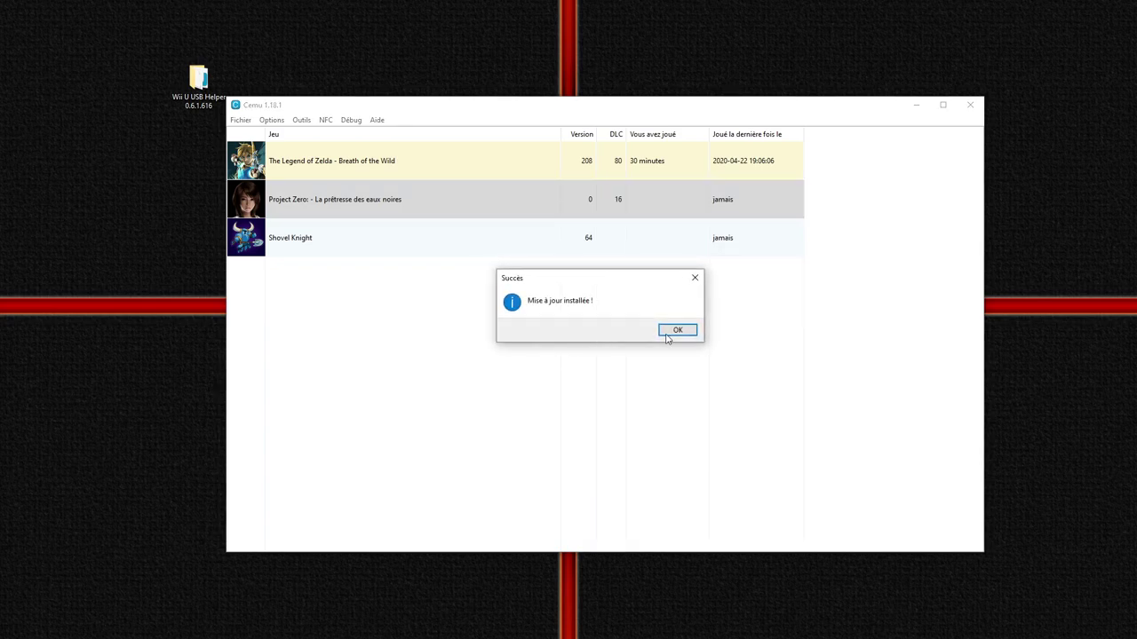
{"action": "left_click", "coordinate": [678, 330]}
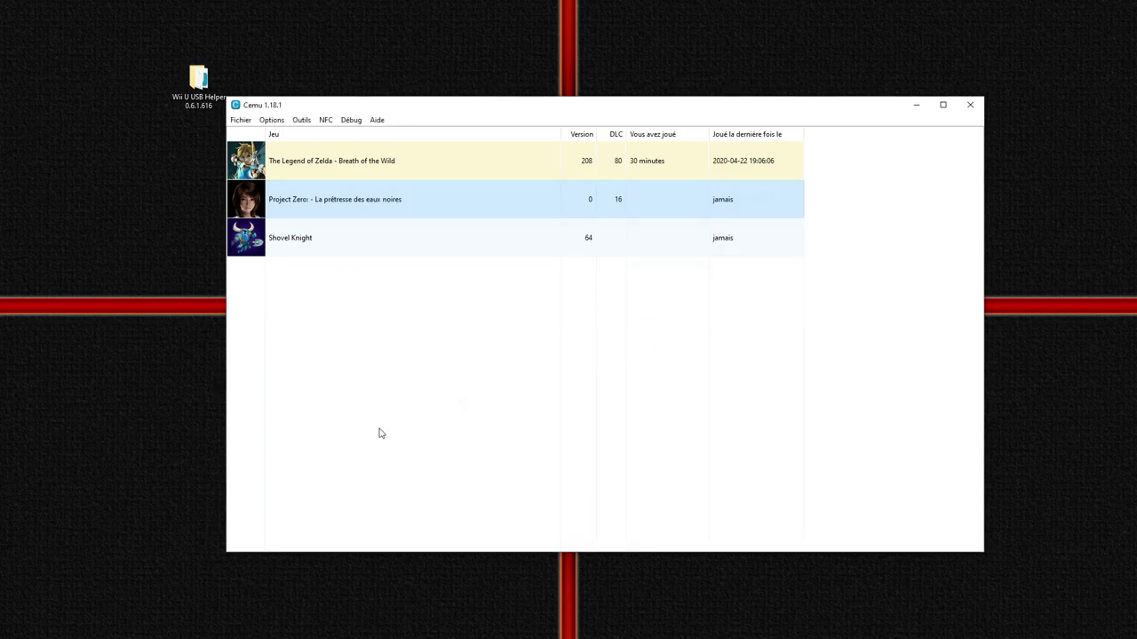
Examine the graphic packs offered for Project Zero, including 60FPS, Resolution and Film Grain, and close their window.
{"action": "right_click", "coordinate": [462, 213]}
{"action": "left_click", "coordinate": [524, 318]}
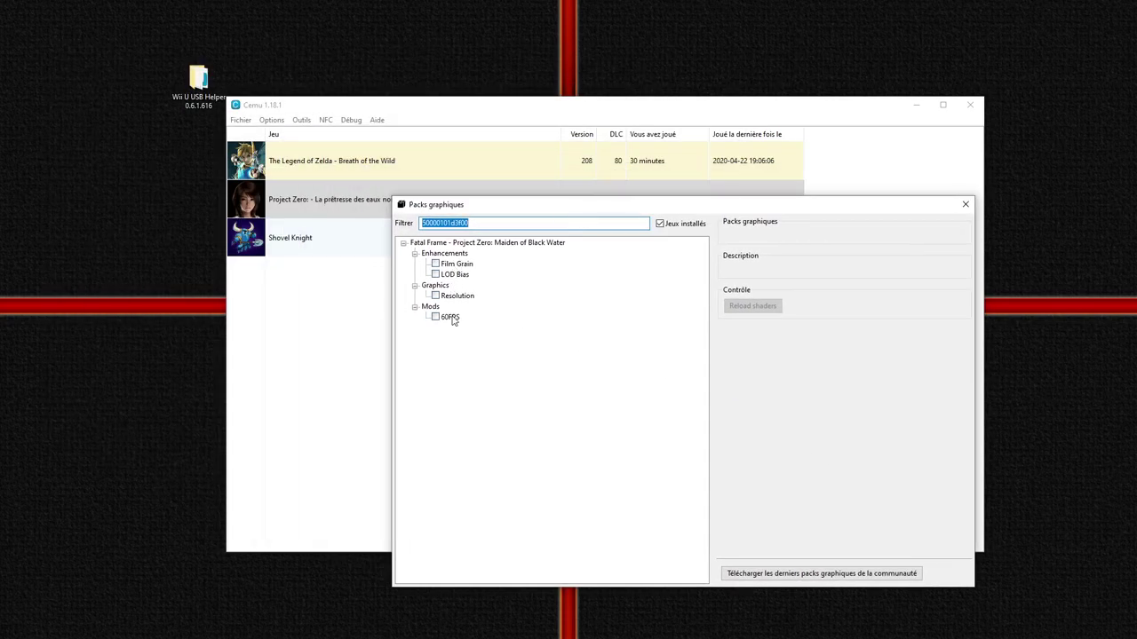
{"action": "left_click", "coordinate": [451, 317]}
{"action": "left_click", "coordinate": [457, 296]}
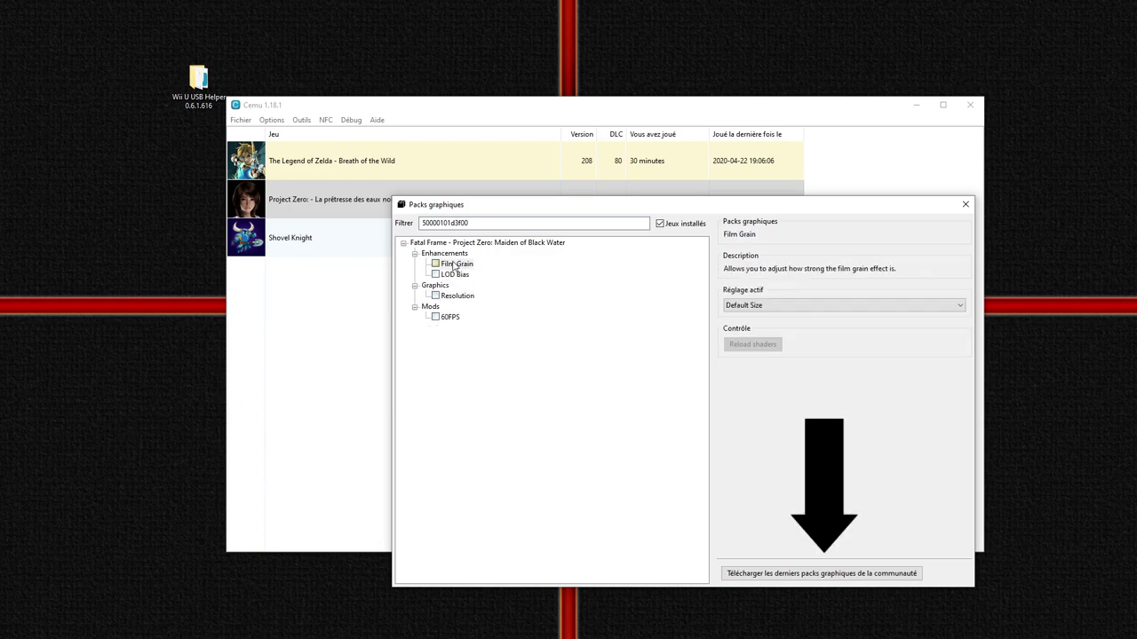
{"action": "left_click_drag", "start_coordinate": [619, 210], "coordinate": [448, 217]}
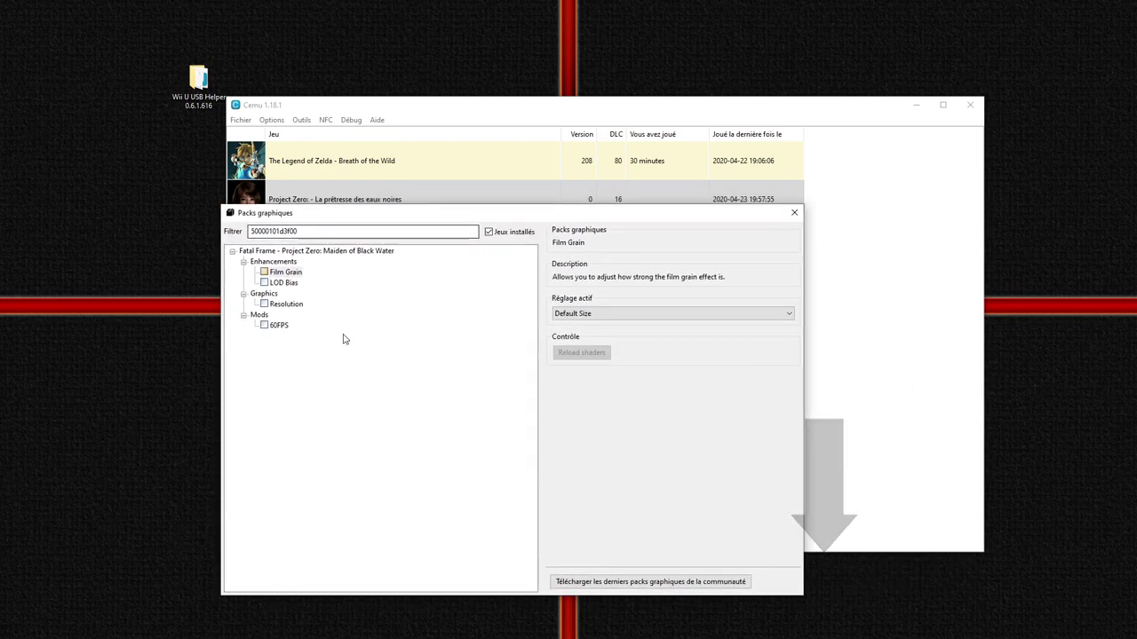
{"action": "left_click", "coordinate": [794, 214]}
{"action": "right_click", "coordinate": [493, 207]}
{"action": "left_click", "coordinate": [551, 327]}
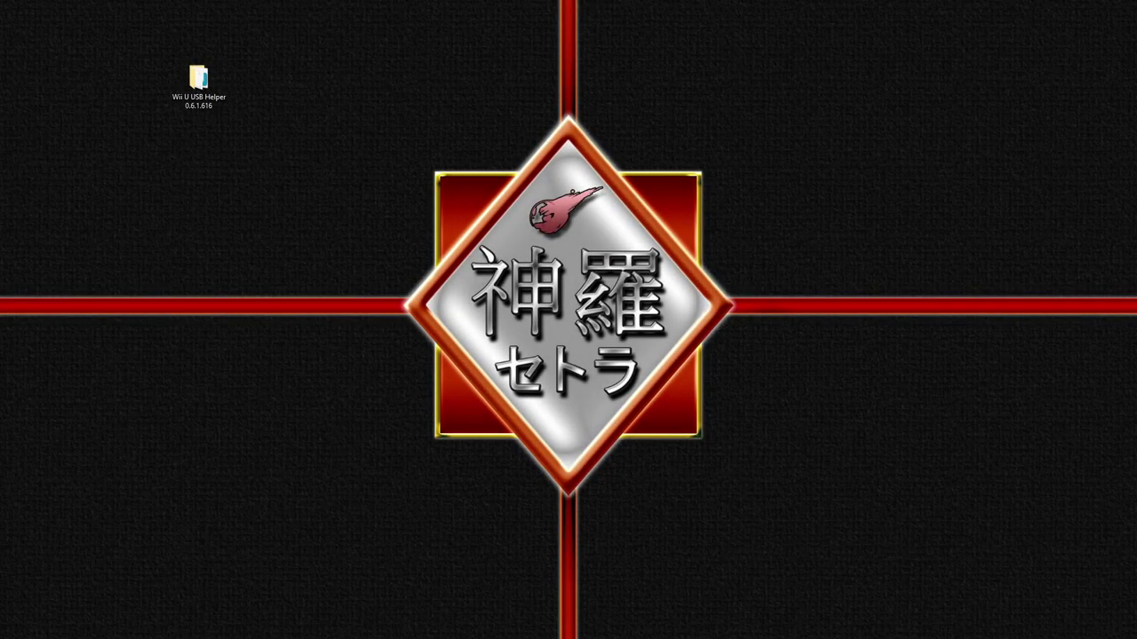
Open the %appdata% folder through the Windows Run dialog and delete the USB_HELPER folder in Roaming.
{"action": "key", "text": "super+r"}
{"action": "type", "text": "%appdata%"}
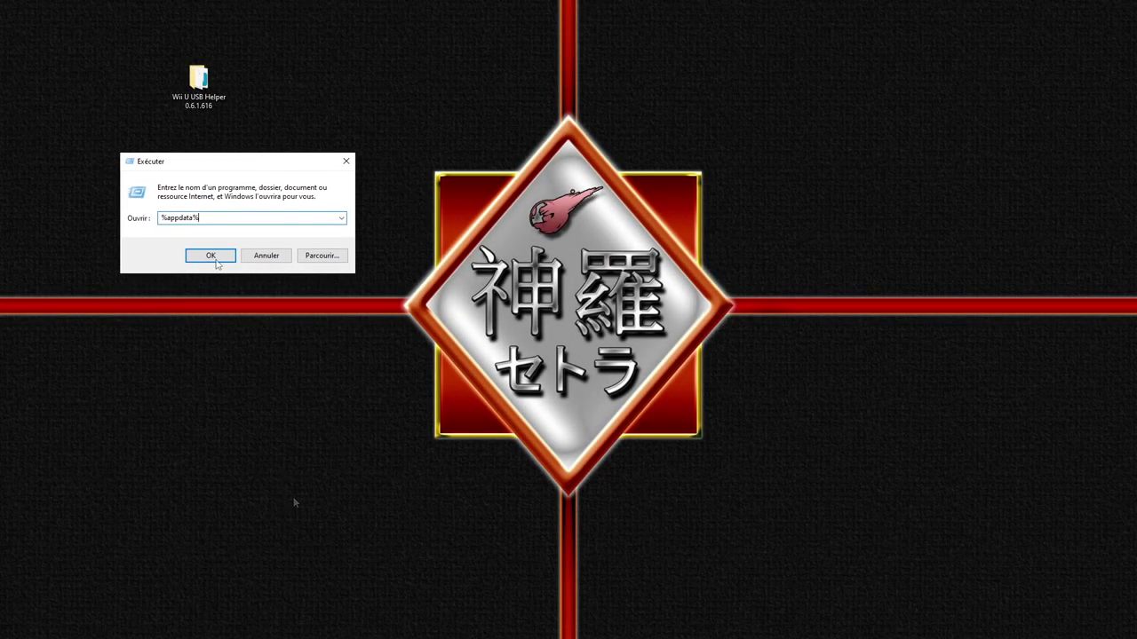
{"action": "left_click", "coordinate": [212, 255]}
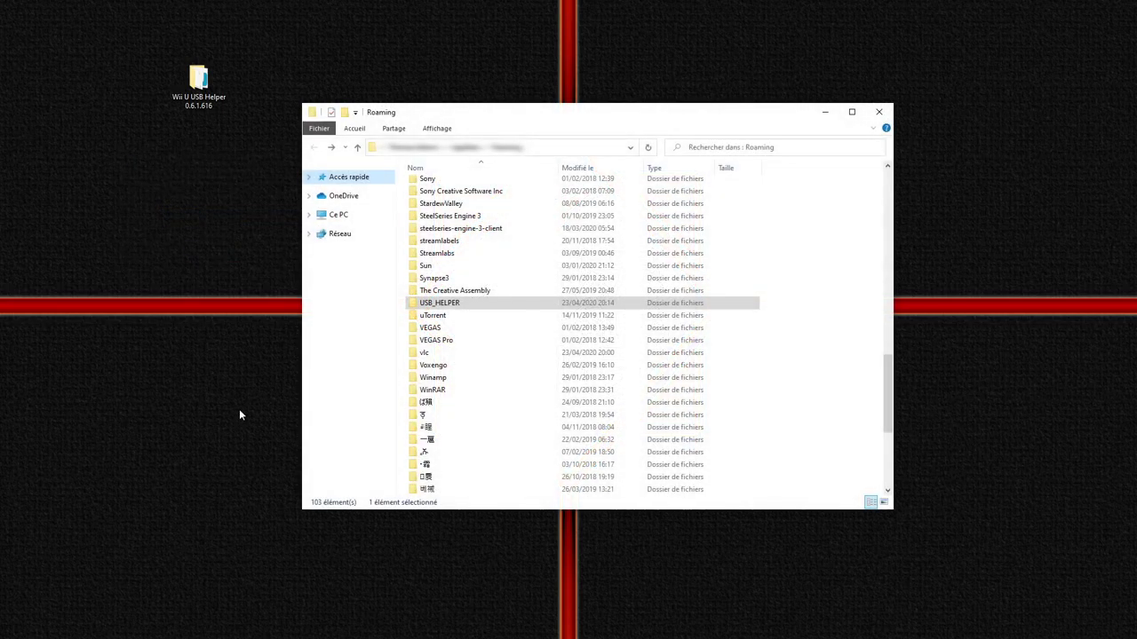
{"action": "right_click", "coordinate": [450, 307]}
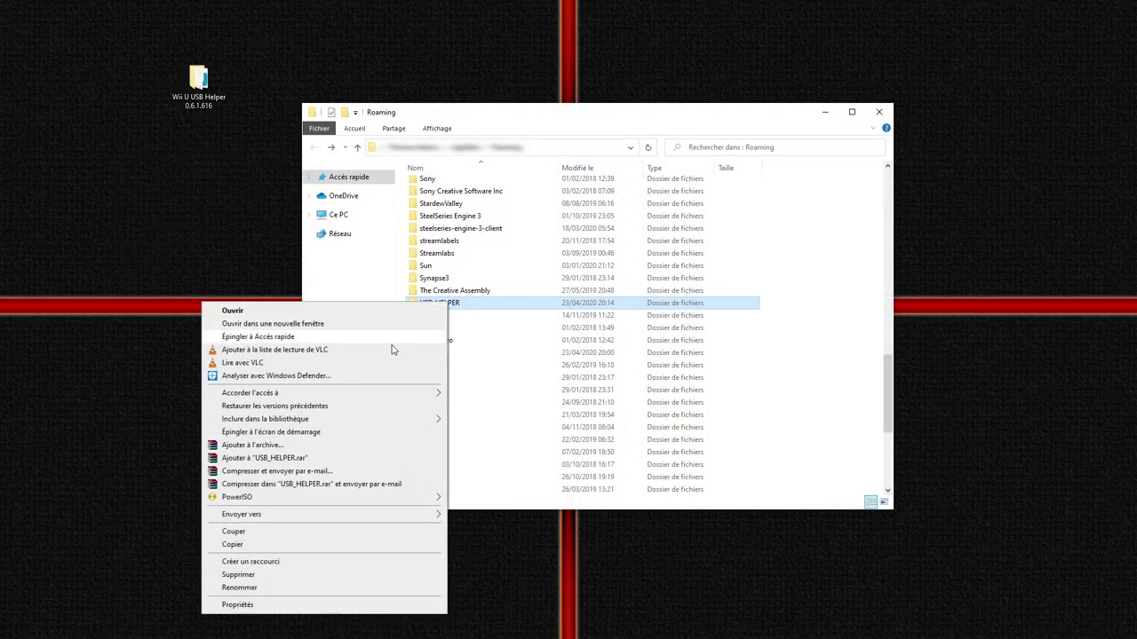
{"action": "left_click", "coordinate": [240, 575]}
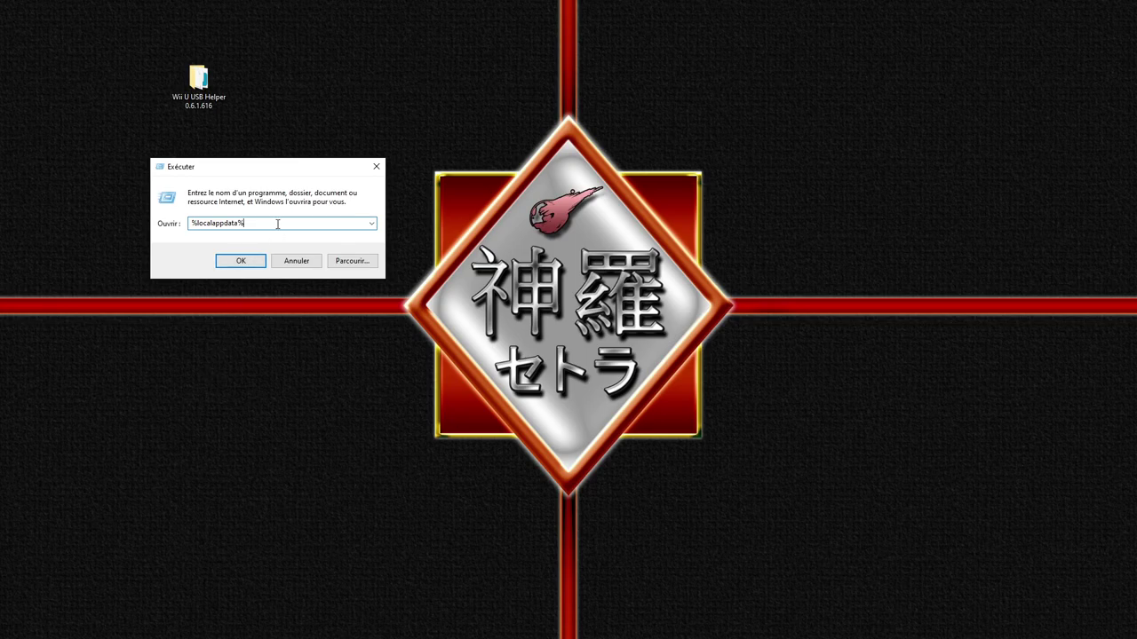
Open the %localappdata% folder and delete the Hikari06 folder in Local.
{"action": "left_click", "coordinate": [240, 261]}
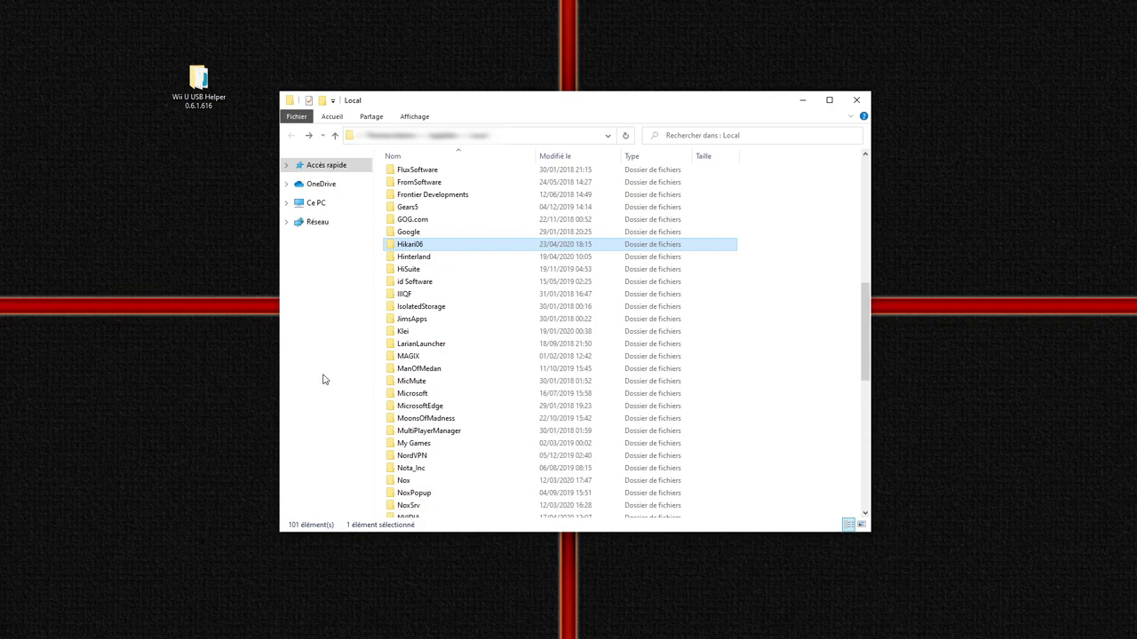
{"action": "right_click", "coordinate": [444, 248]}
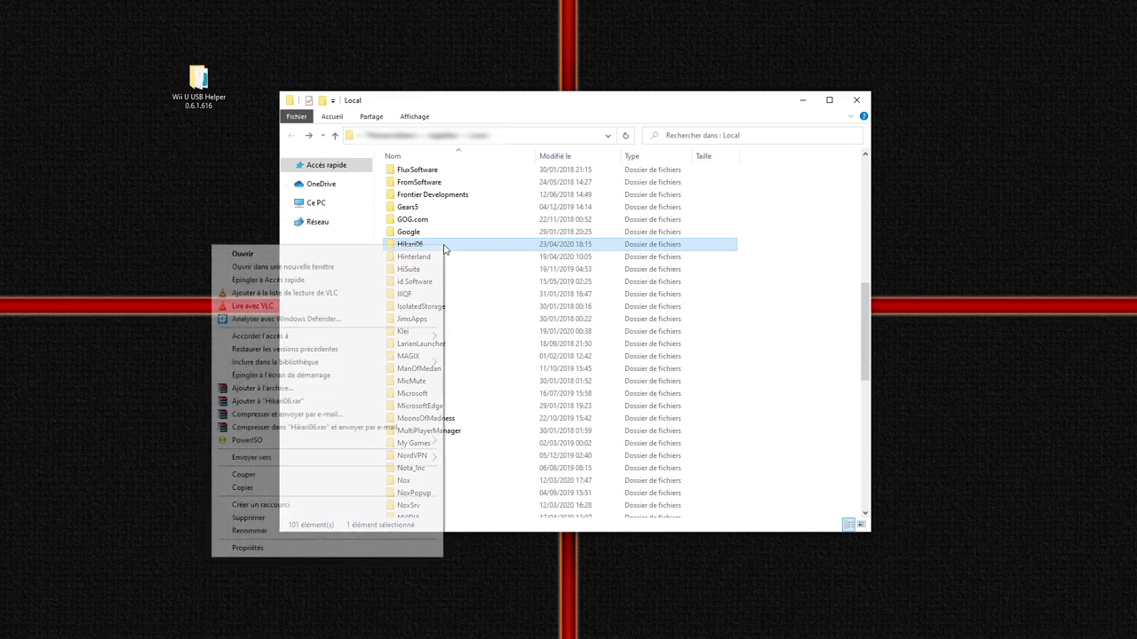
{"action": "left_click", "coordinate": [249, 518]}
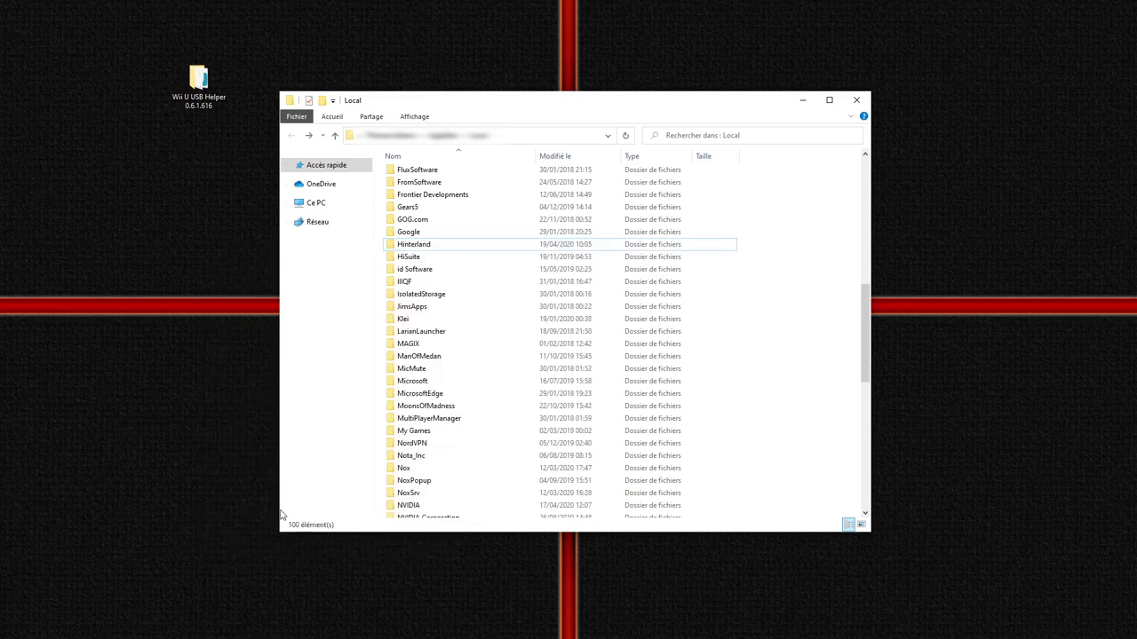